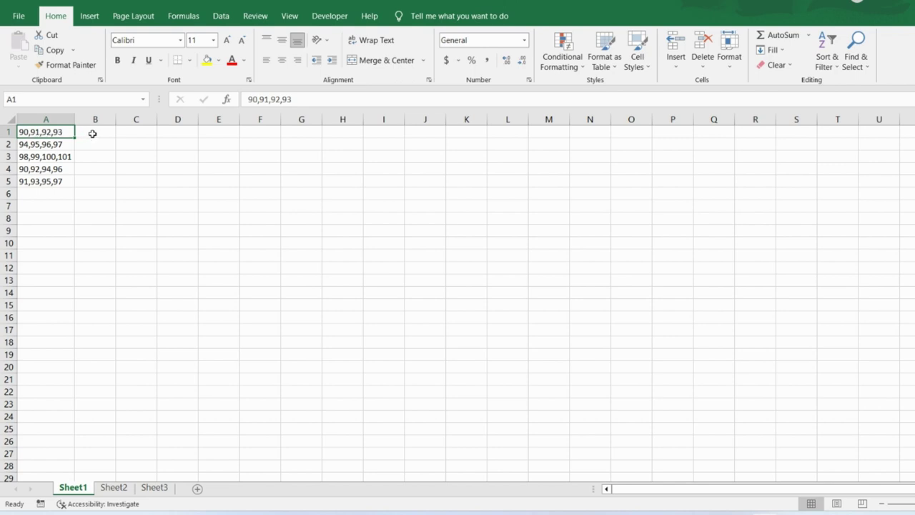
Step: Enter 90 in B1 and 91 in C1, then clear columns B and C again
{"action": "left_click", "coordinate": [92, 133]}
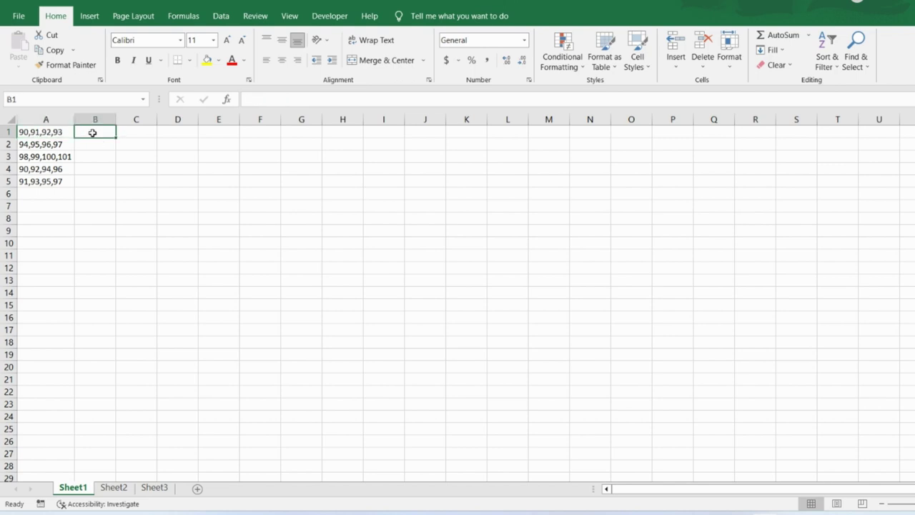
{"action": "type", "text": "90"}
{"action": "key", "text": "Tab"}
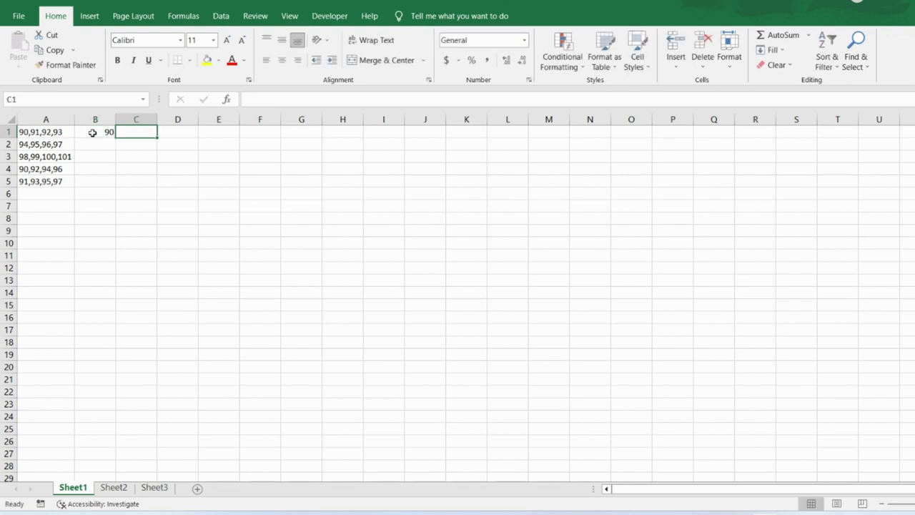
{"action": "type", "text": "91"}
{"action": "key", "text": "Tab"}
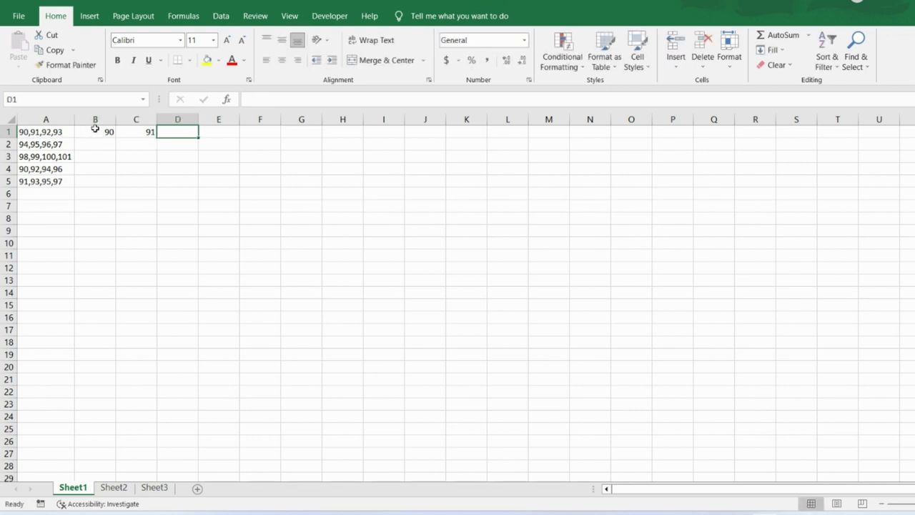
{"action": "left_click_drag", "start_coordinate": [96, 118], "coordinate": [131, 120]}
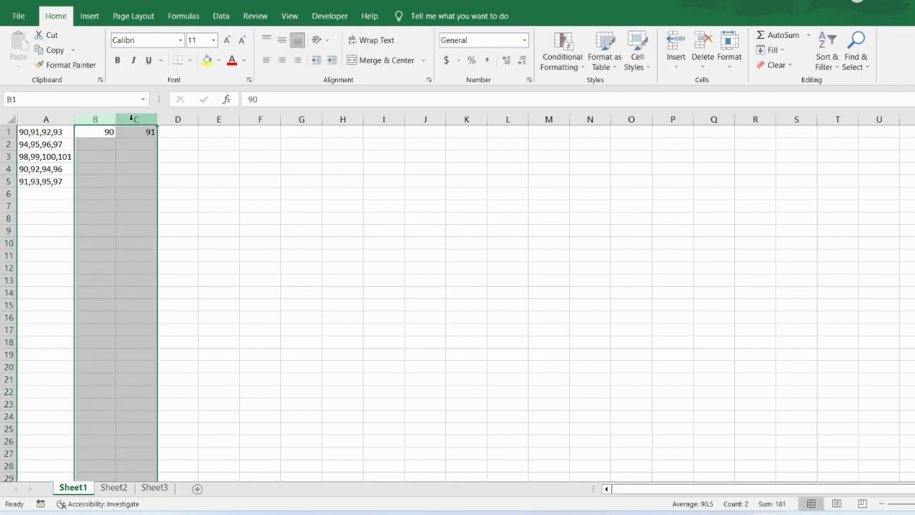
{"action": "key", "text": "Delete"}
{"action": "left_click", "coordinate": [99, 133]}
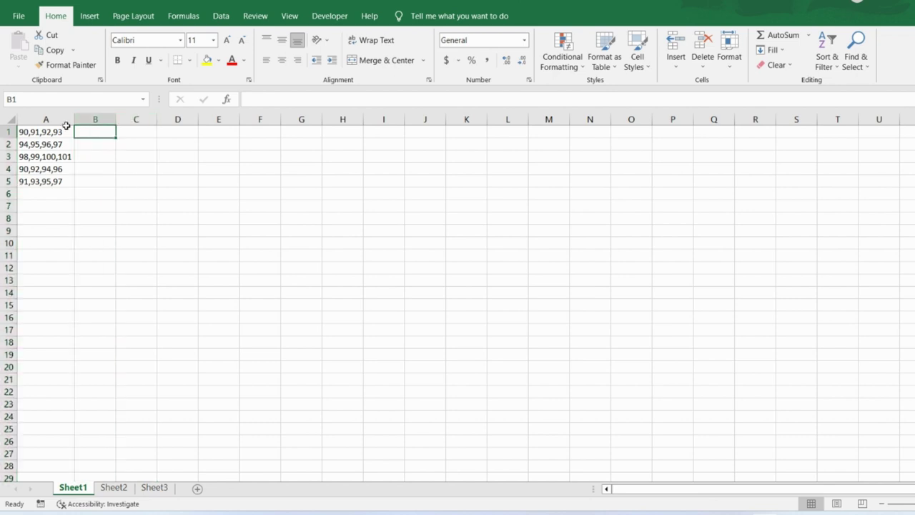
Step: Select column A and launch Text to Columns from the Data tab
{"action": "left_click", "coordinate": [52, 119]}
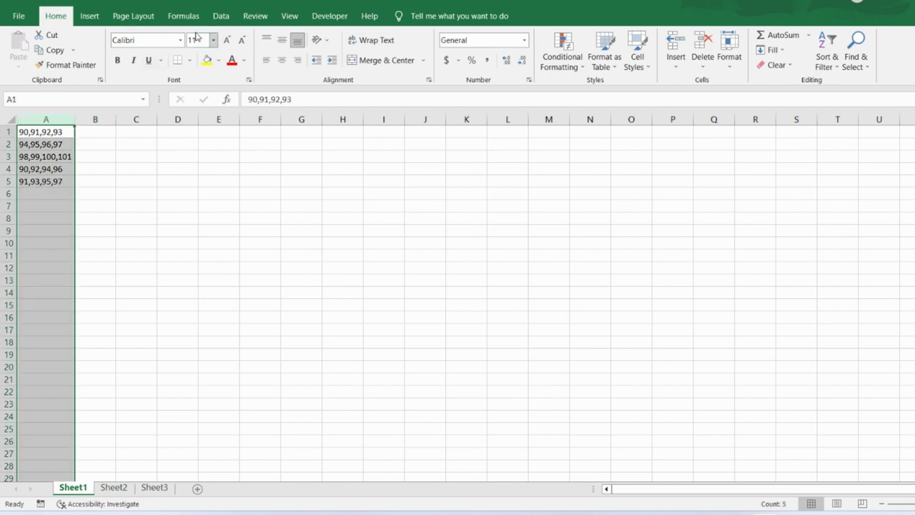
{"action": "left_click", "coordinate": [215, 17]}
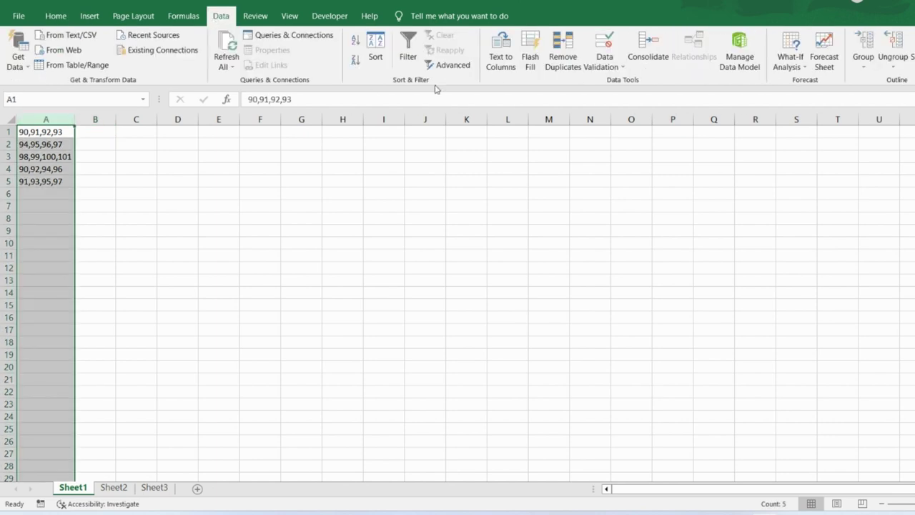
{"action": "left_click", "coordinate": [500, 52]}
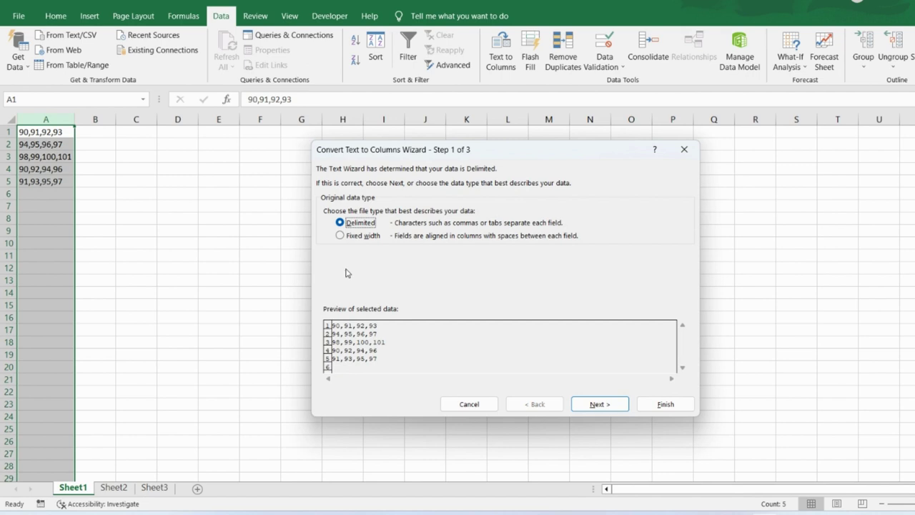
Step: Keep Delimited, go to step 2, and set Comma as the delimiter
{"action": "left_click", "coordinate": [371, 227]}
{"action": "left_click", "coordinate": [592, 407]}
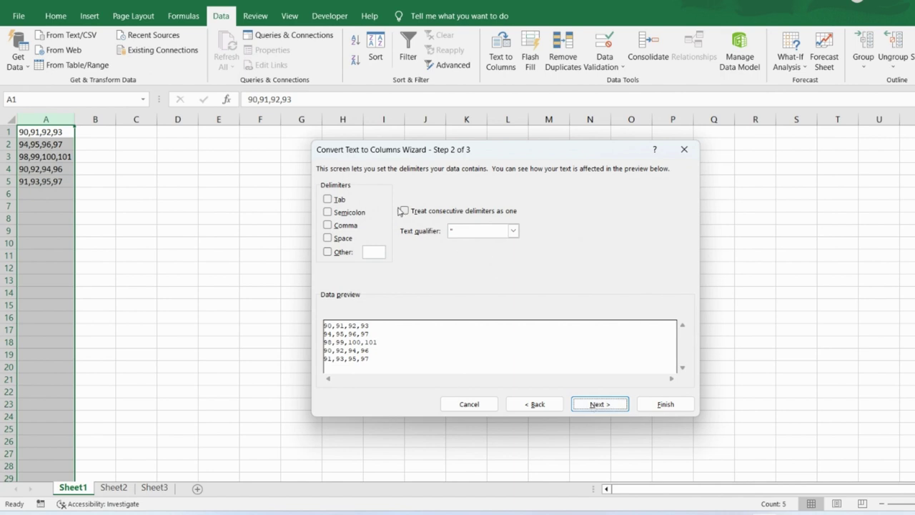
{"action": "left_click", "coordinate": [328, 226]}
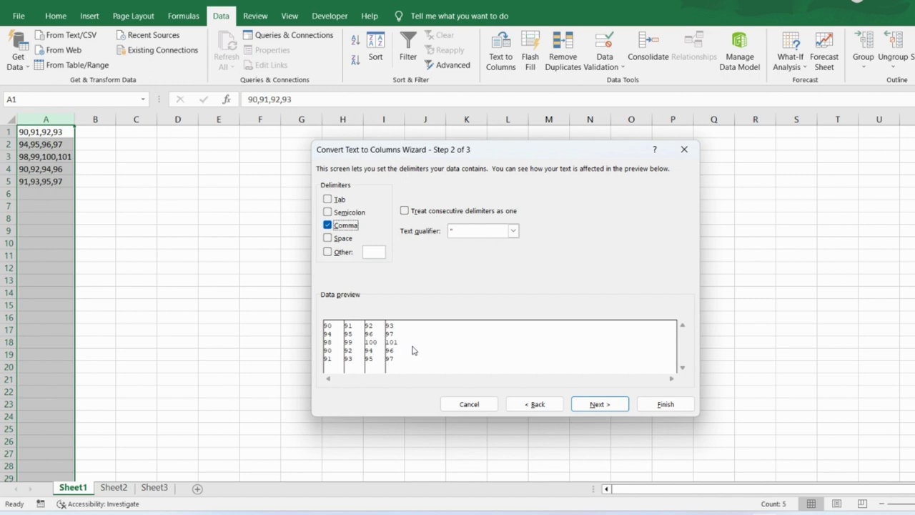
Step: Advance to step 3, try Text format on the second column, then revert to General
{"action": "left_click", "coordinate": [592, 405]}
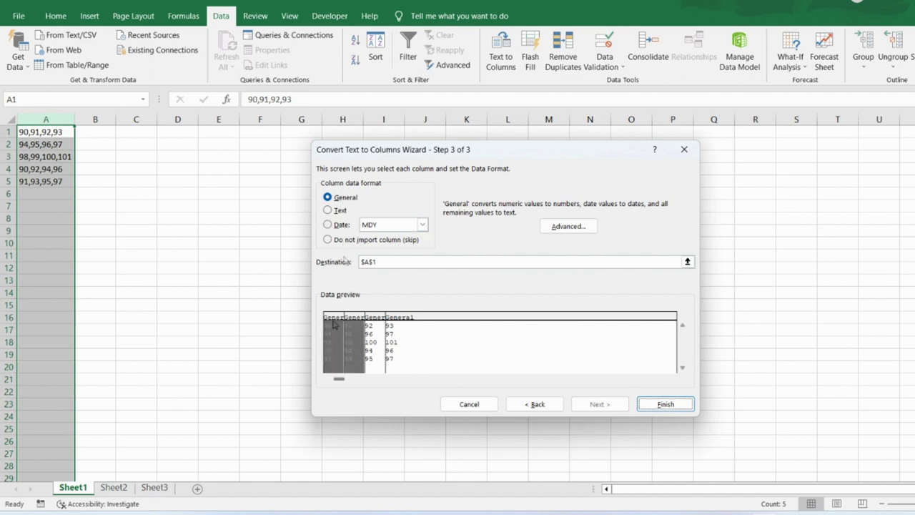
{"action": "left_click", "coordinate": [333, 319]}
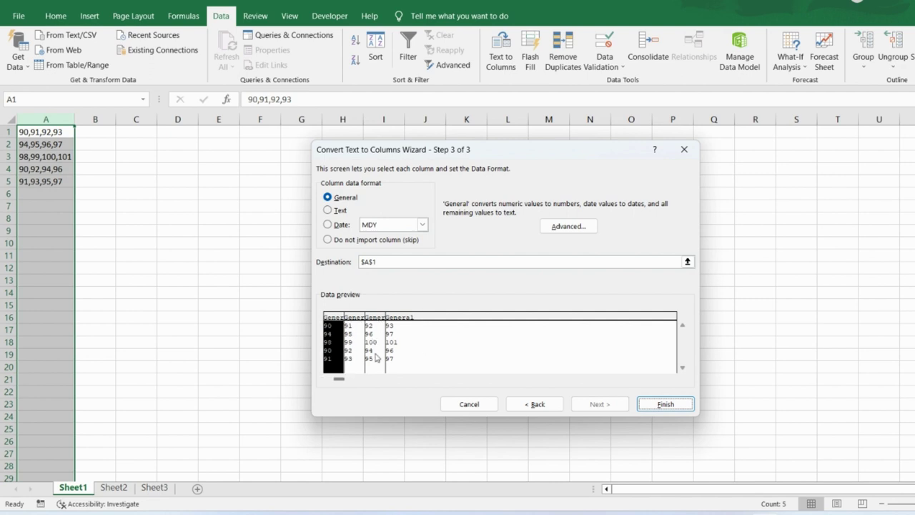
{"action": "left_click", "coordinate": [358, 319]}
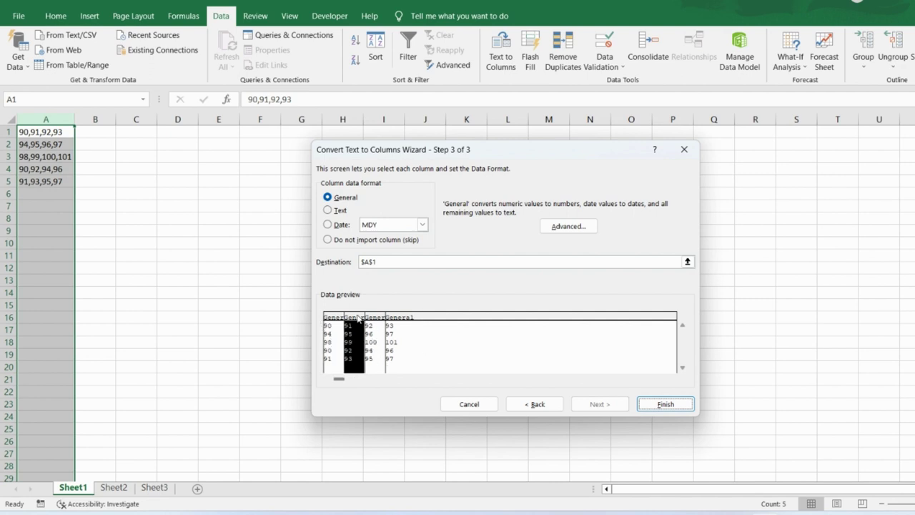
{"action": "left_click", "coordinate": [335, 212]}
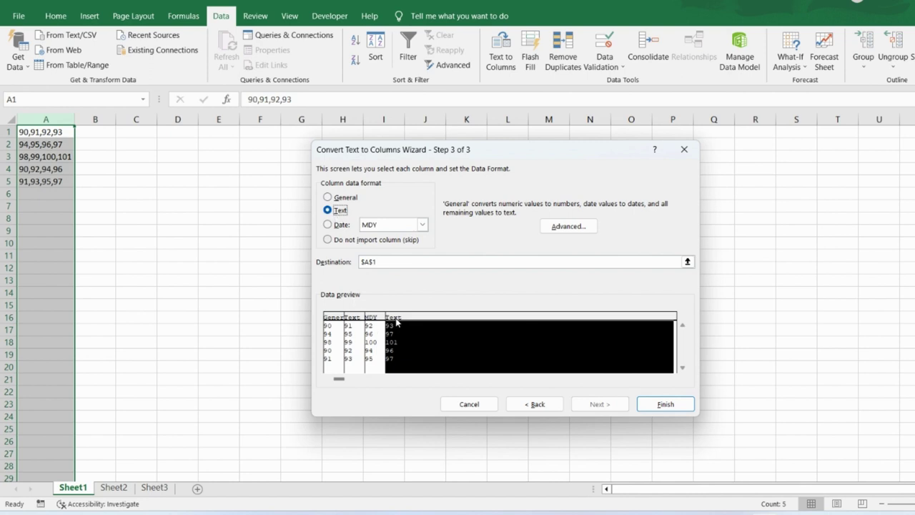
{"action": "left_click", "coordinate": [342, 199]}
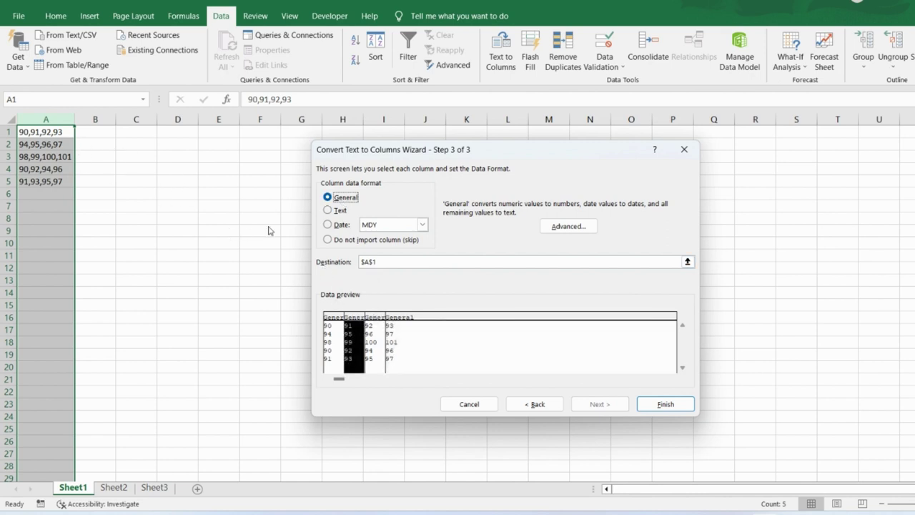
Step: Set the split destination to $B$1 and finish, filling columns B–E
{"action": "left_click", "coordinate": [687, 262]}
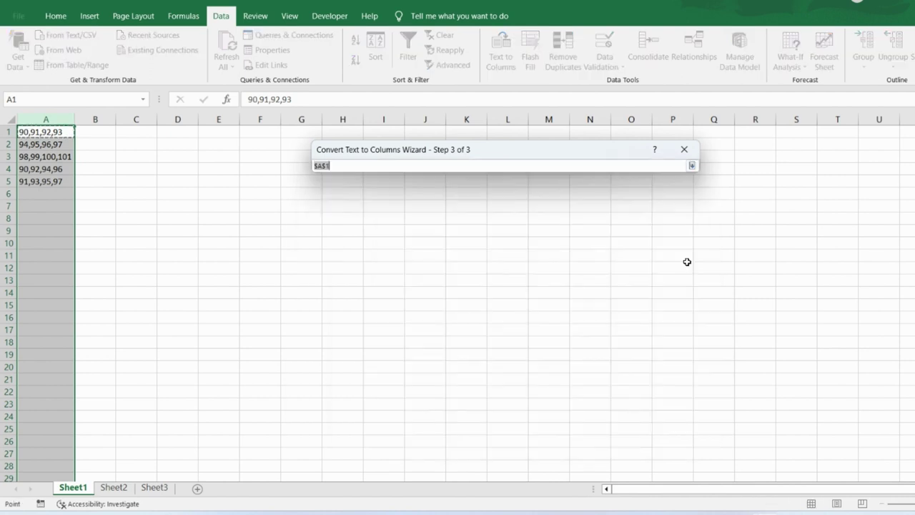
{"action": "left_click", "coordinate": [101, 129]}
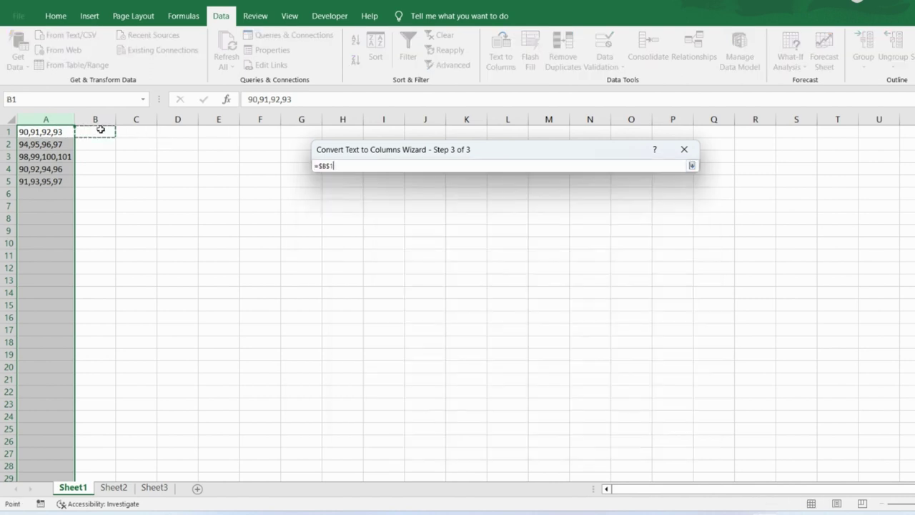
{"action": "left_click", "coordinate": [691, 166]}
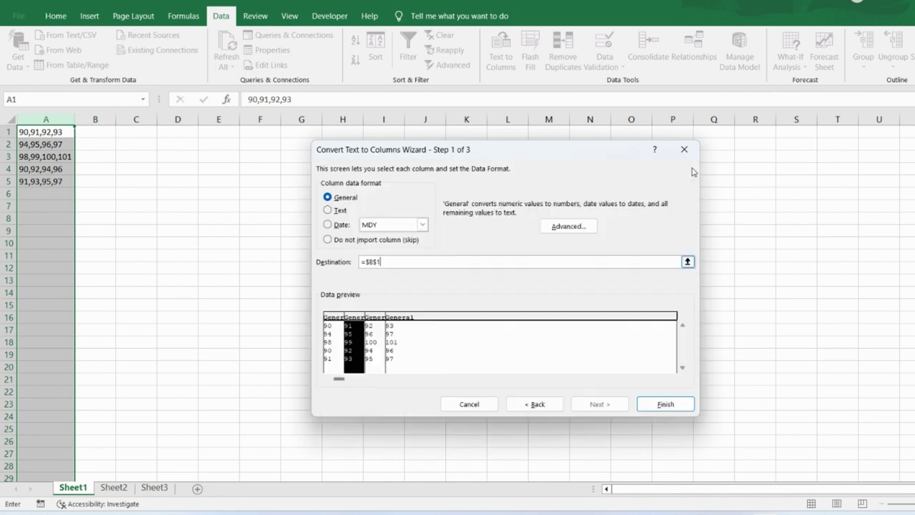
{"action": "left_click", "coordinate": [651, 406]}
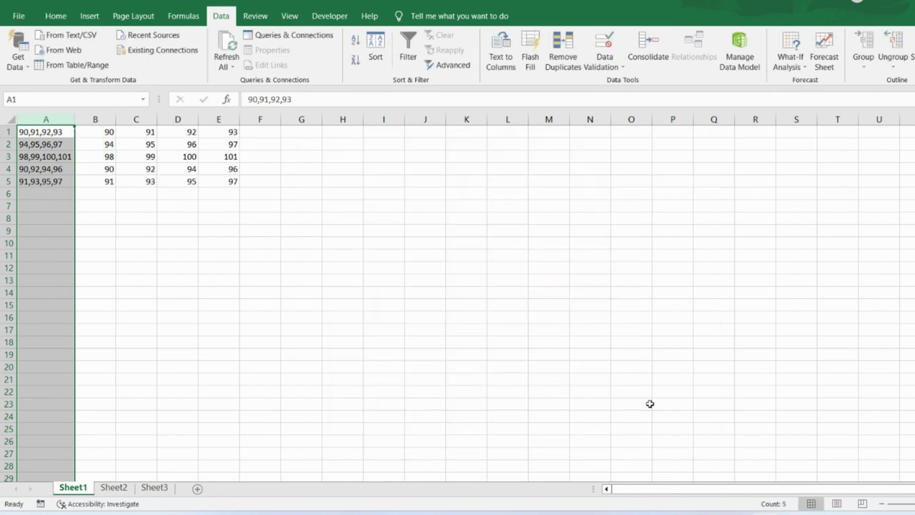
Step: Check B1's value, delete the split numbers from columns B–E, and reselect column A
{"action": "left_click", "coordinate": [98, 129]}
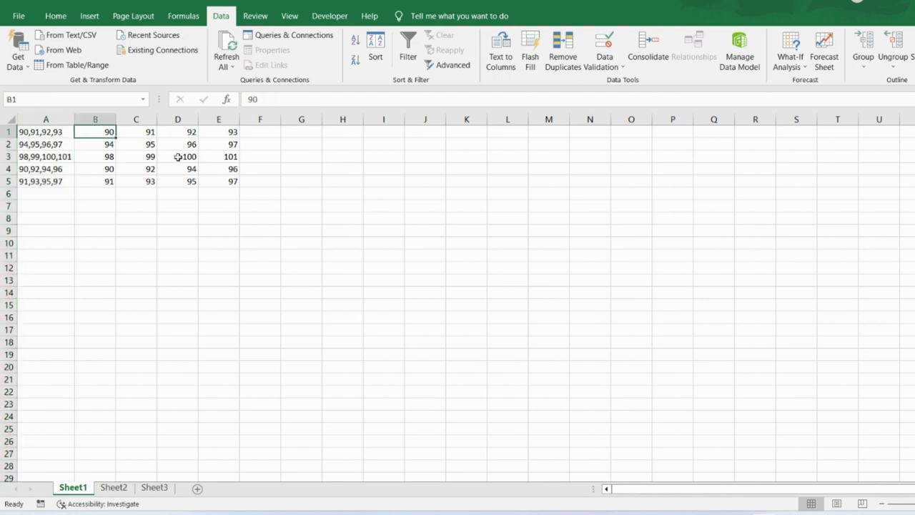
{"action": "left_click", "coordinate": [44, 120]}
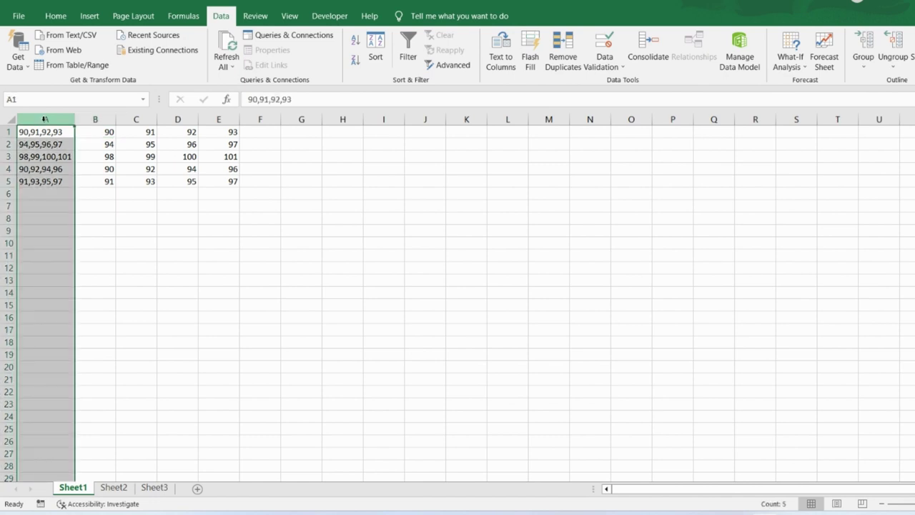
{"action": "left_click", "coordinate": [93, 119]}
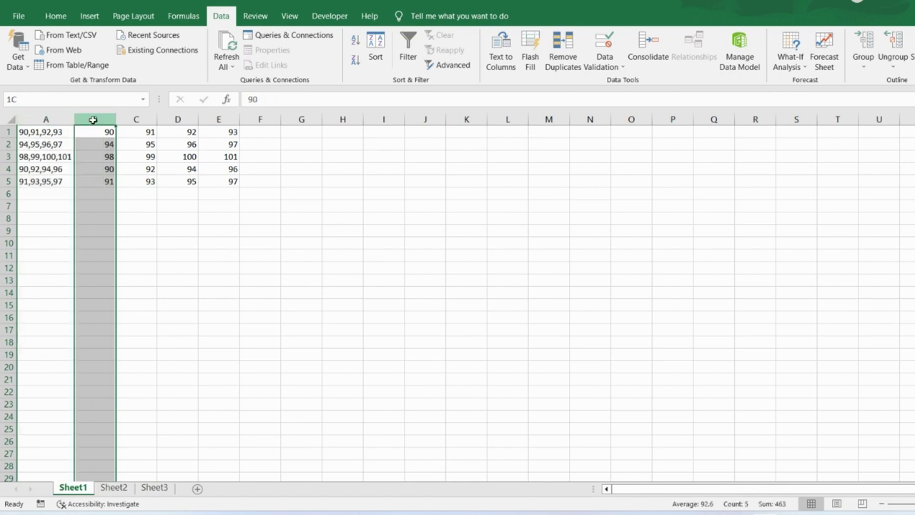
{"action": "left_click", "coordinate": [230, 120], "text": "shift"}
{"action": "key", "text": "Delete"}
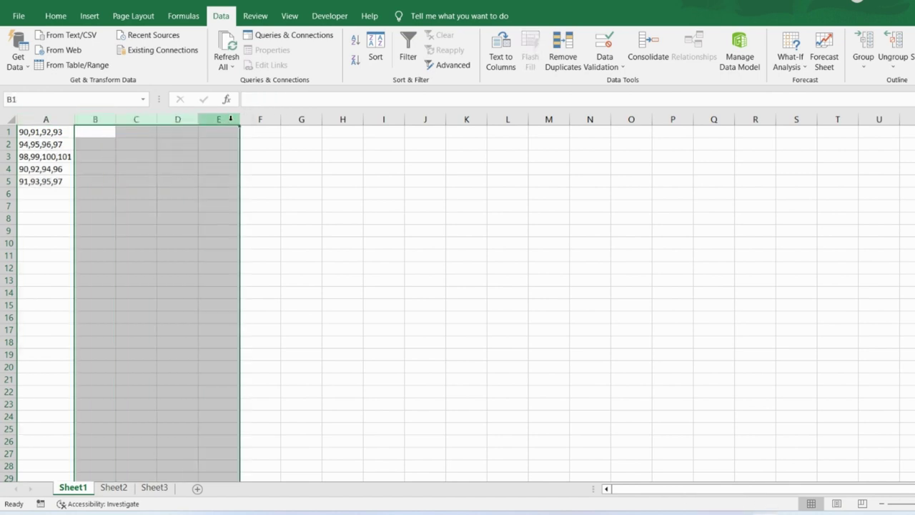
{"action": "left_click", "coordinate": [43, 119]}
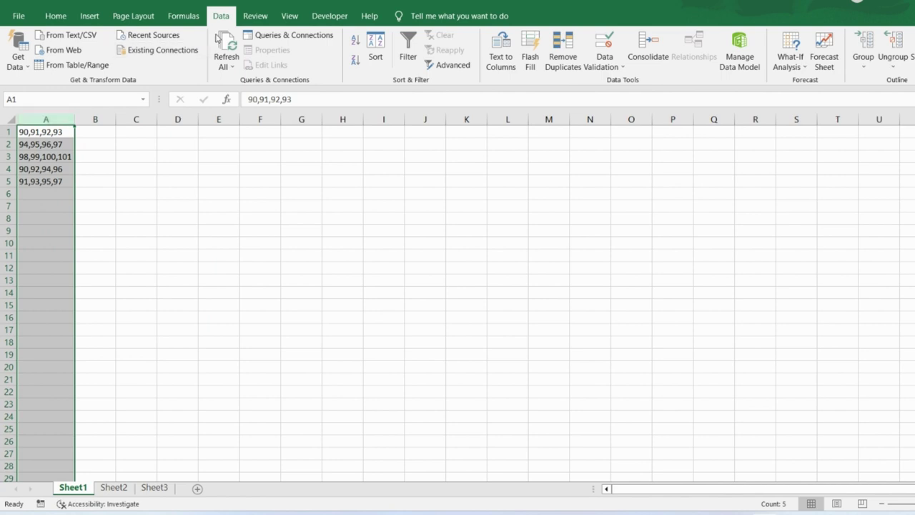
{"action": "left_click", "coordinate": [502, 50]}
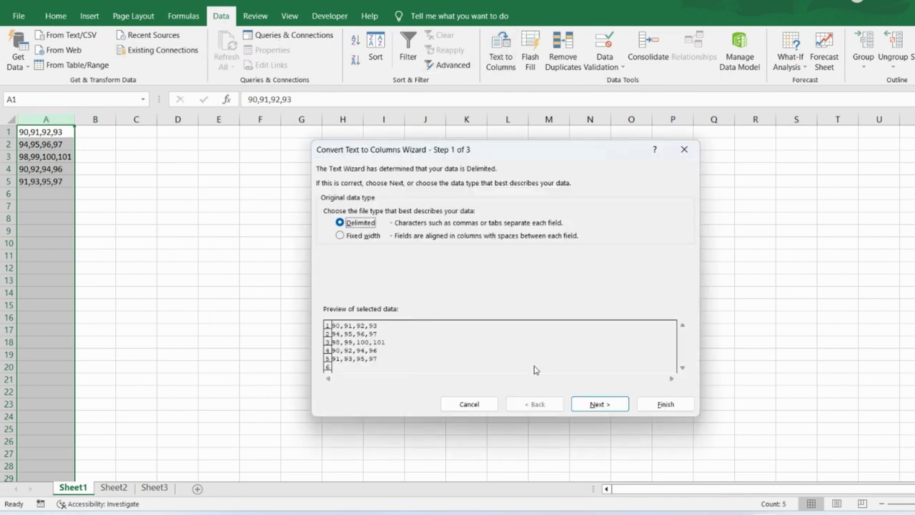
{"action": "left_click", "coordinate": [592, 403]}
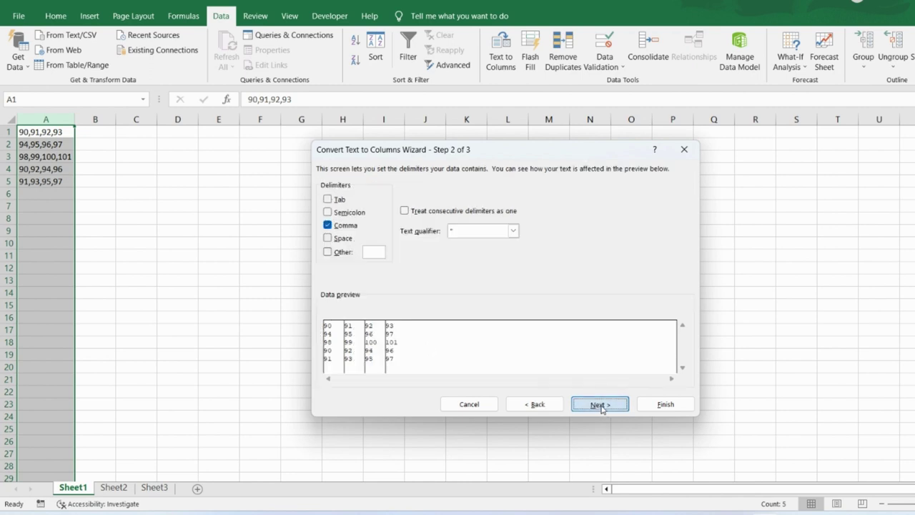
{"action": "left_click", "coordinate": [602, 408]}
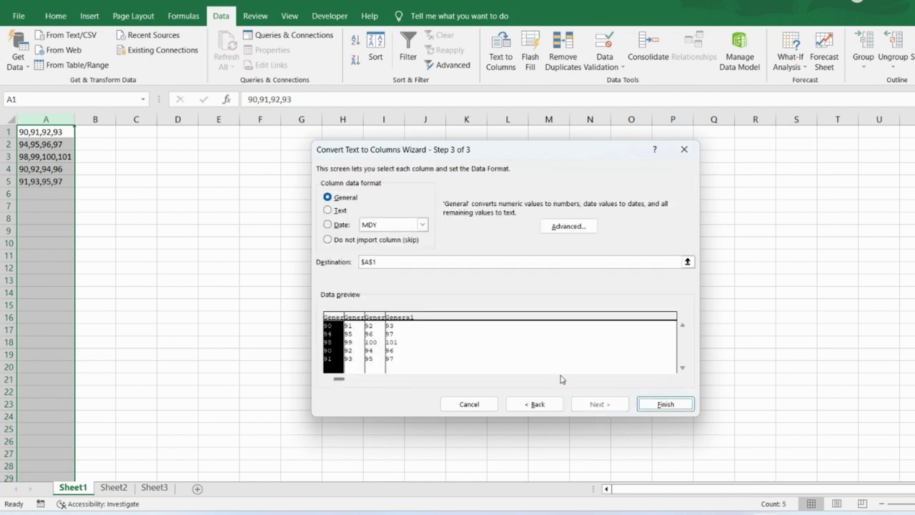
{"action": "left_click", "coordinate": [656, 406]}
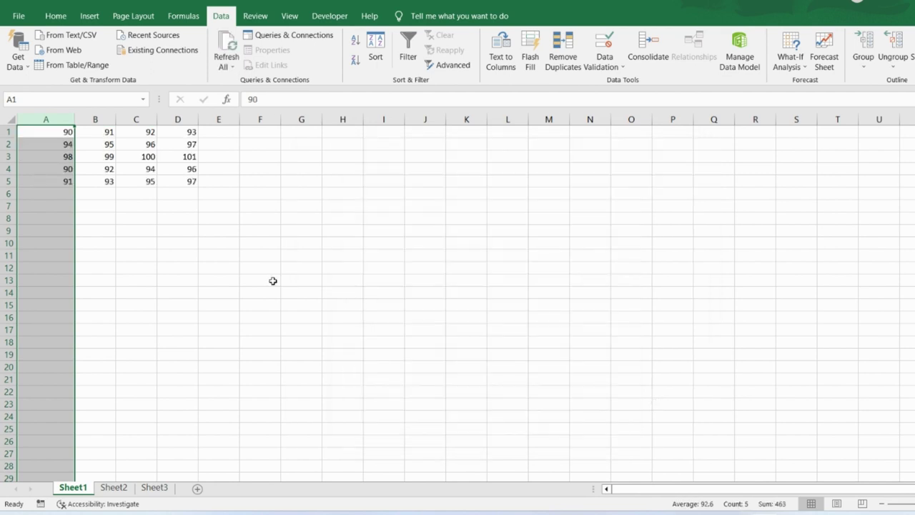
{"action": "key", "text": "ctrl+z"}
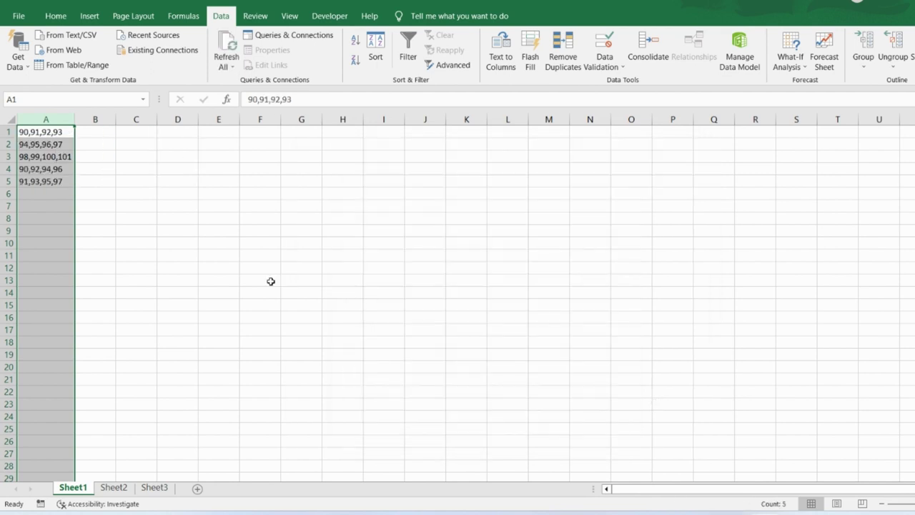
Step: On Sheet2, select column A and start Text to Columns with Delimited data
{"action": "left_click", "coordinate": [114, 489]}
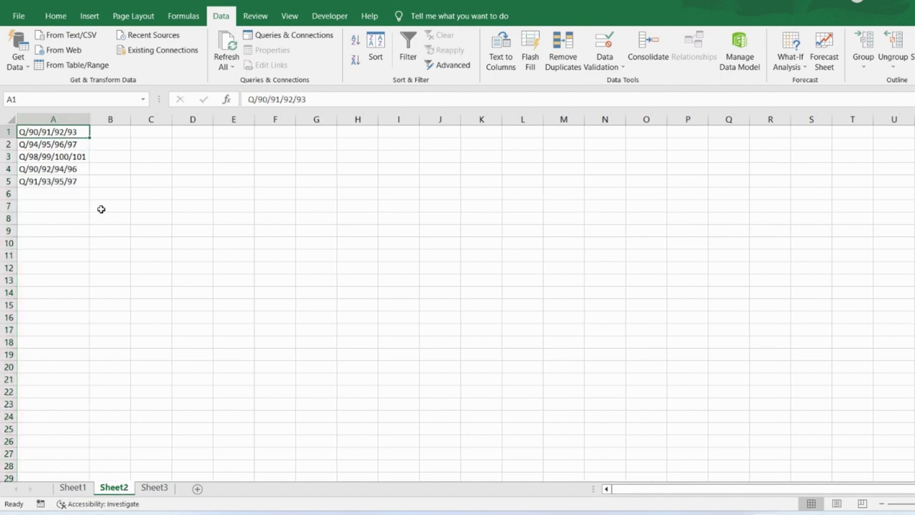
{"action": "left_click", "coordinate": [52, 119]}
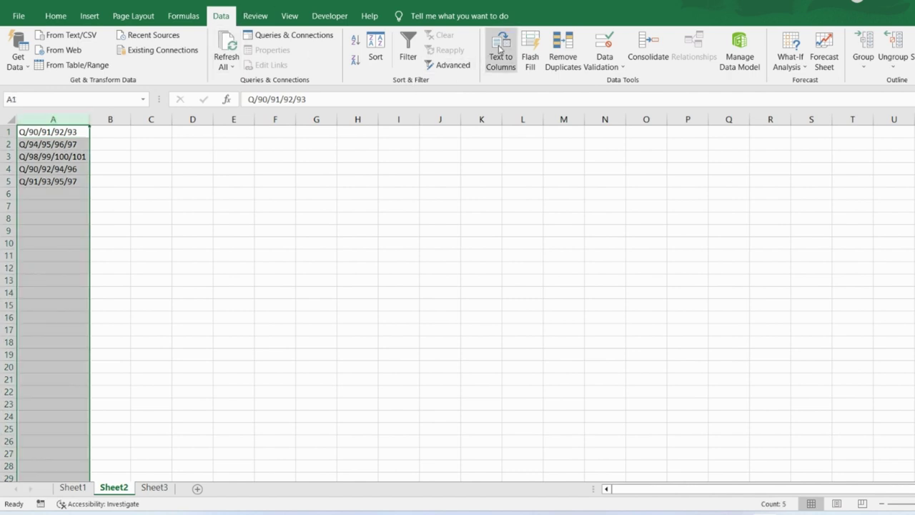
{"action": "left_click", "coordinate": [500, 50]}
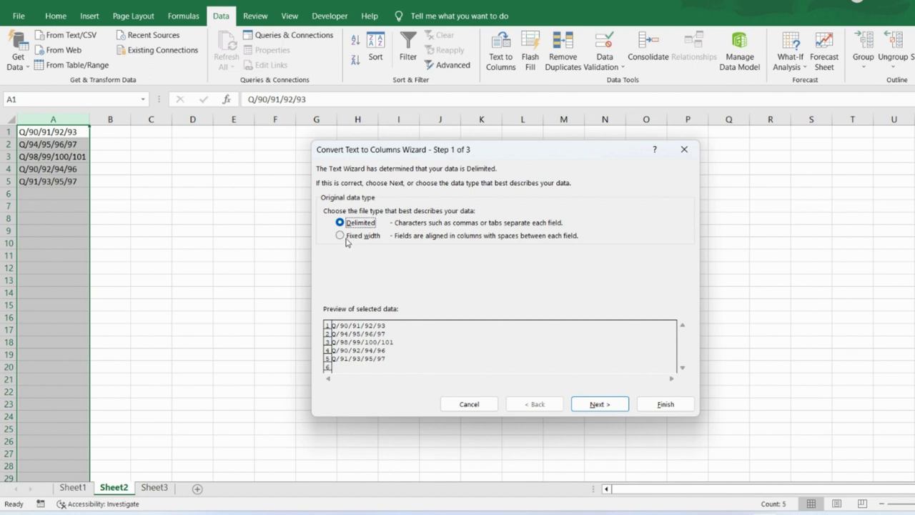
{"action": "left_click", "coordinate": [600, 405]}
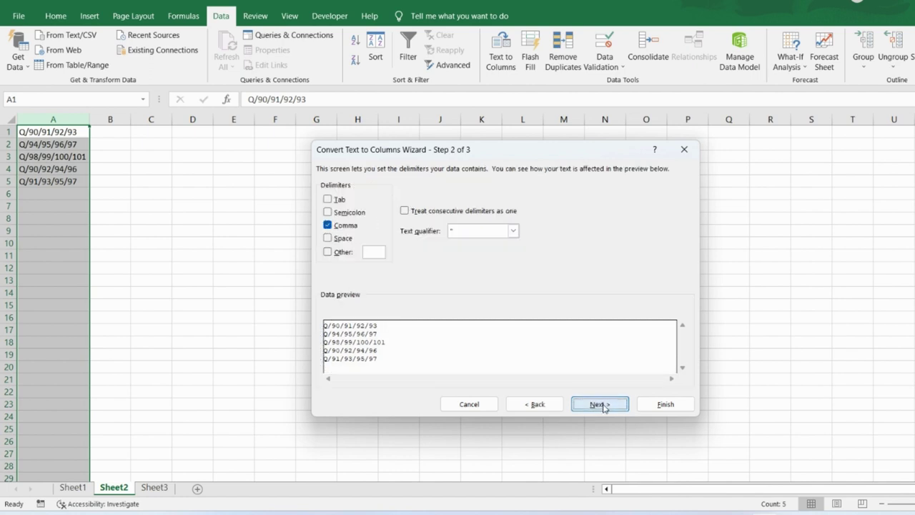
Step: Replace the comma delimiter with '/' and skip the leading Q column
{"action": "left_click", "coordinate": [350, 229]}
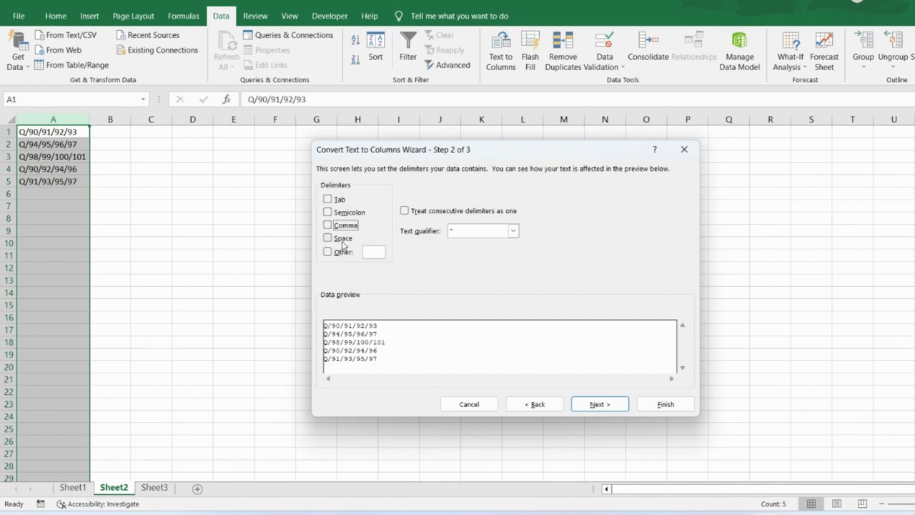
{"action": "left_click", "coordinate": [328, 252]}
{"action": "type", "text": "/"}
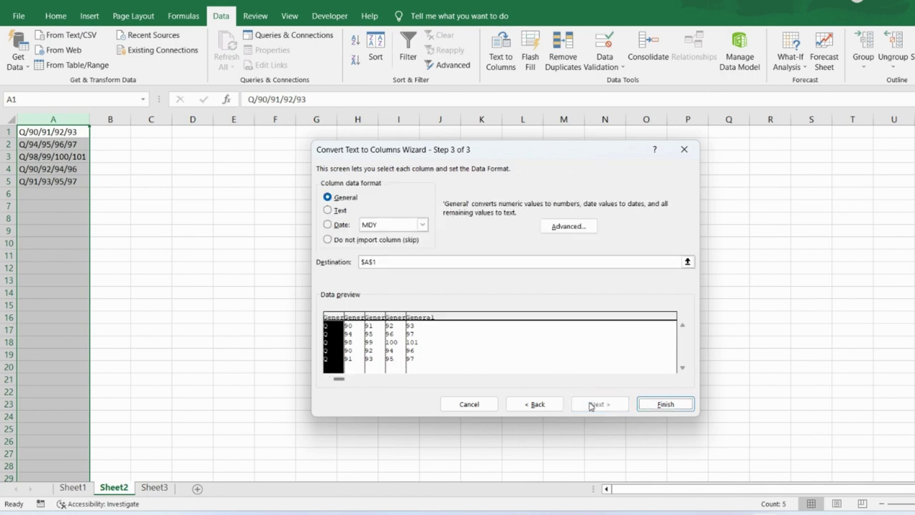
{"action": "left_click", "coordinate": [347, 322]}
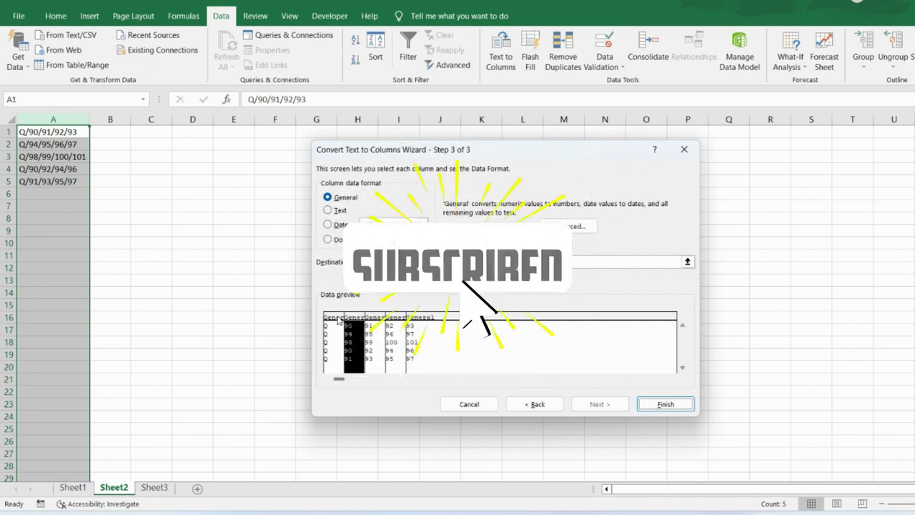
{"action": "left_click", "coordinate": [336, 322]}
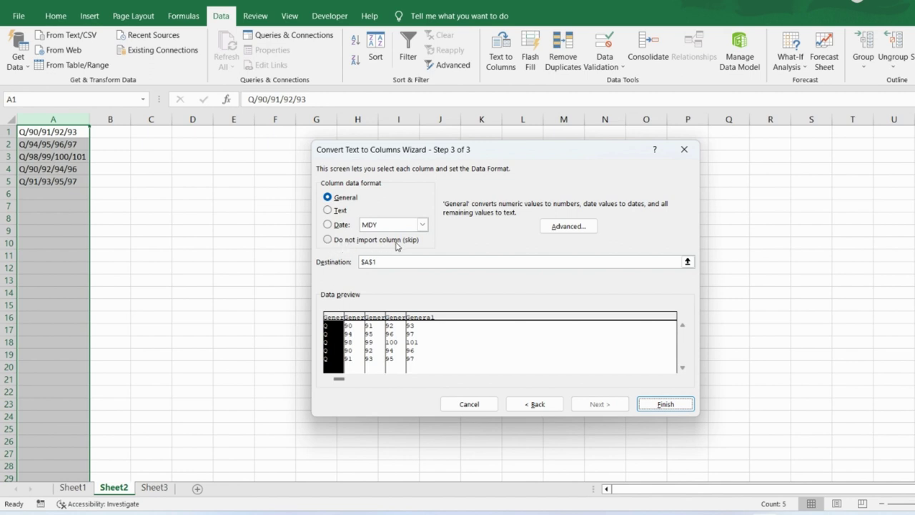
{"action": "left_click", "coordinate": [328, 240]}
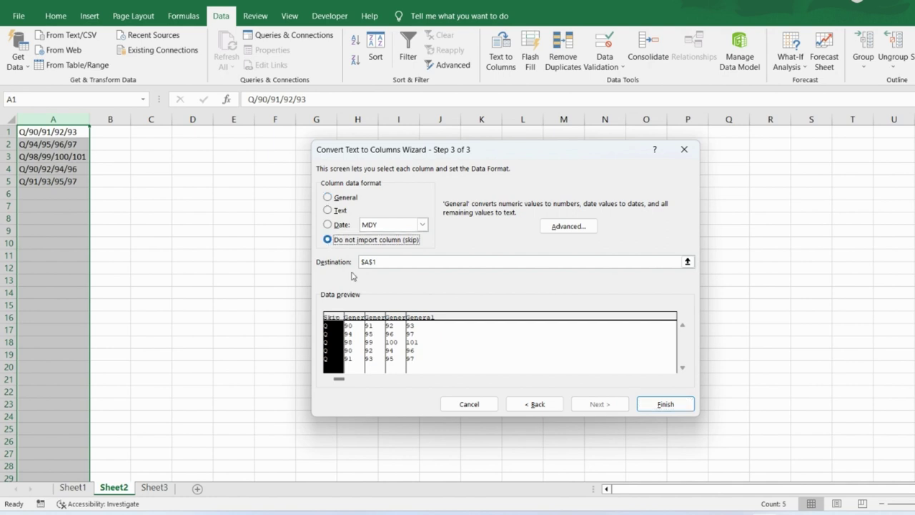
Step: Set the destination to B1 and finish the split
{"action": "left_click", "coordinate": [688, 262]}
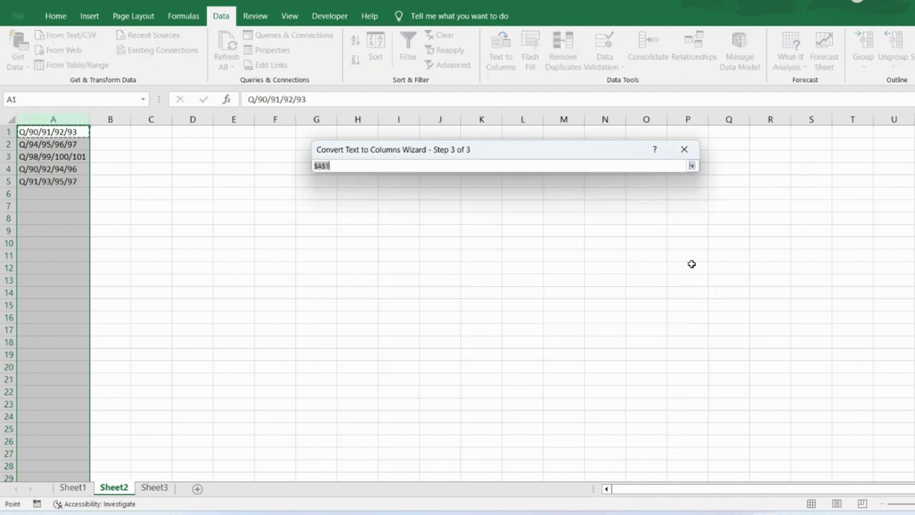
{"action": "left_click", "coordinate": [115, 131]}
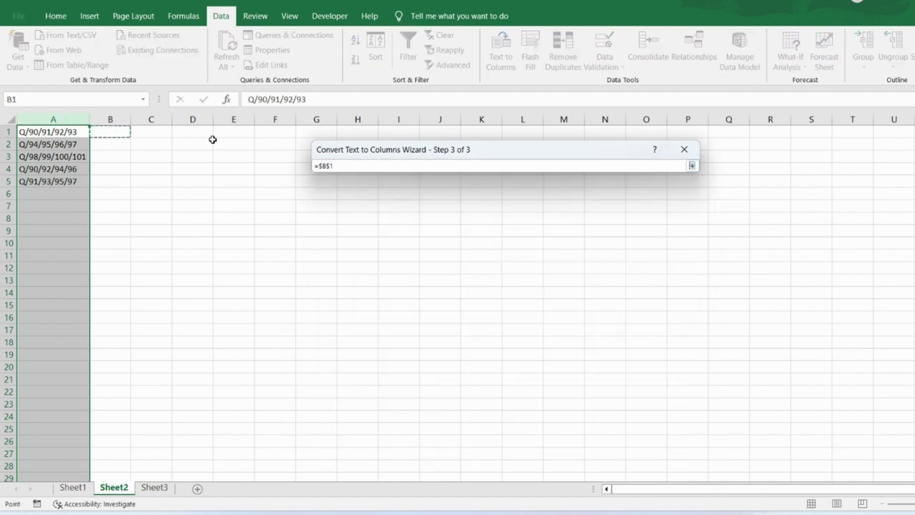
{"action": "left_click", "coordinate": [691, 166]}
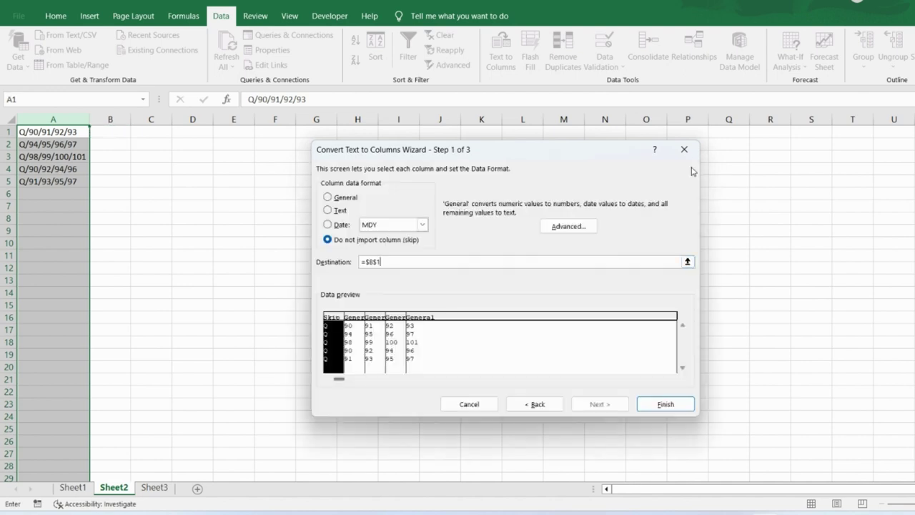
{"action": "left_click", "coordinate": [648, 403]}
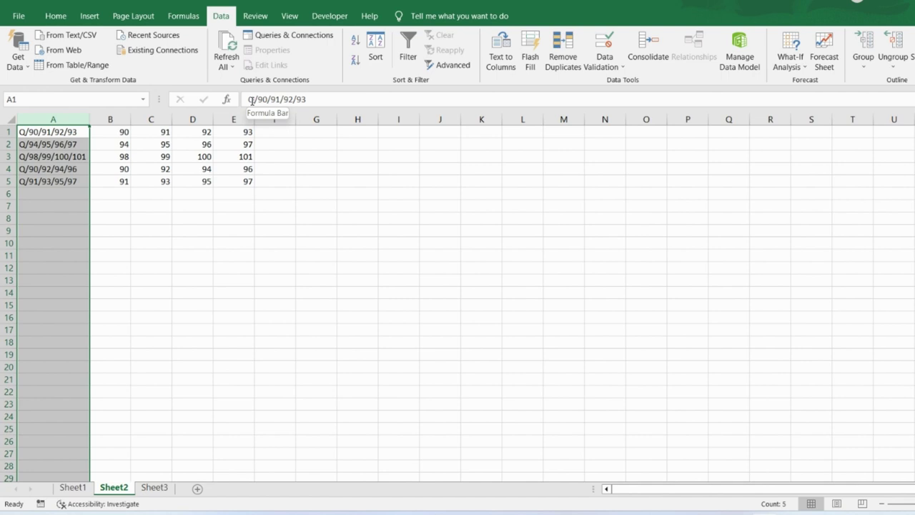
Step: Select B1 to verify the numbers 90–101 now in columns B–E
{"action": "left_click", "coordinate": [120, 133]}
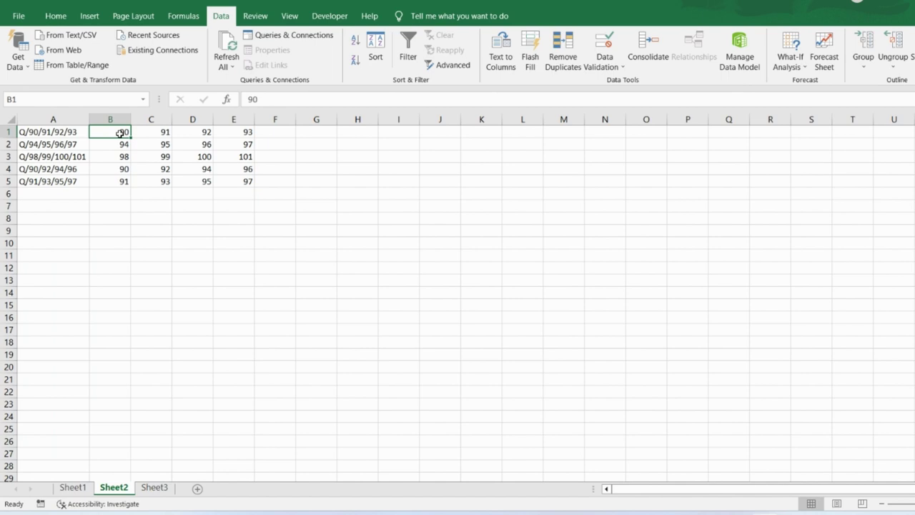
Step: Switch to Sheet3 and inspect column A's run-together digit strings, including cell A3
{"action": "left_click", "coordinate": [155, 487]}
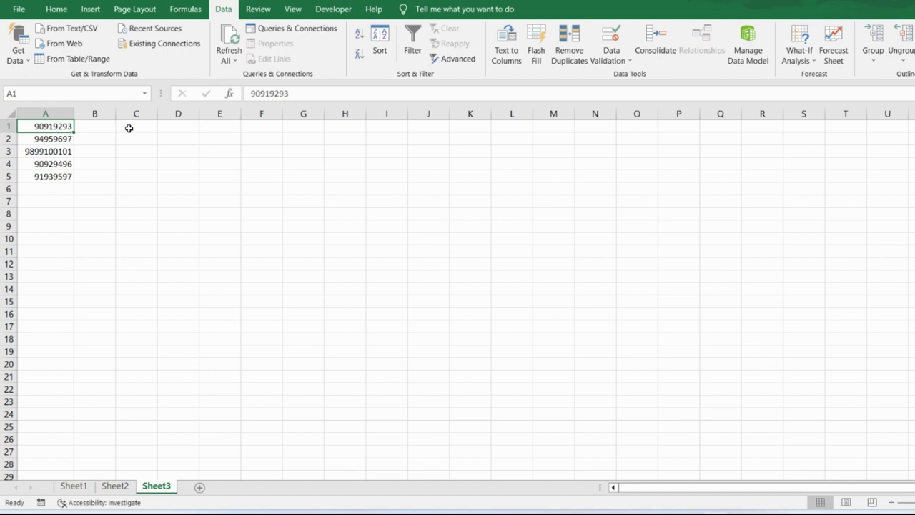
{"action": "left_click", "coordinate": [35, 152]}
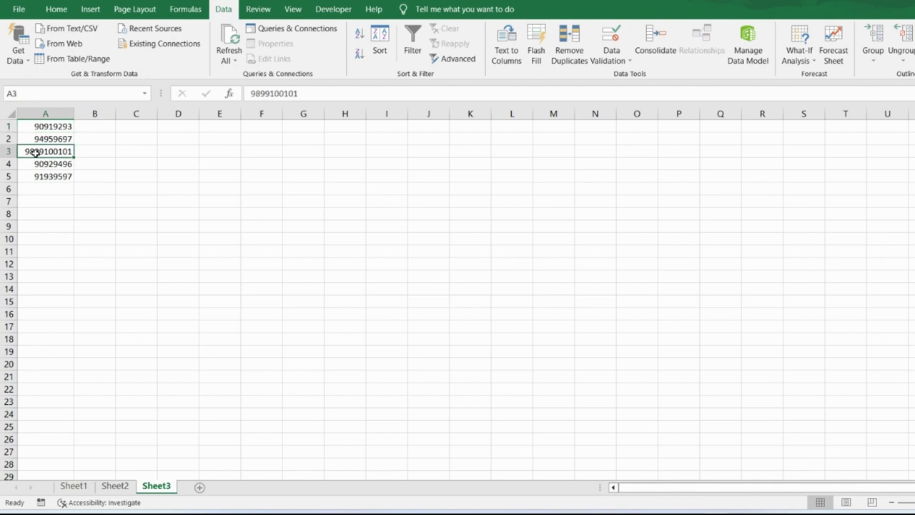
{"action": "left_click", "coordinate": [45, 112]}
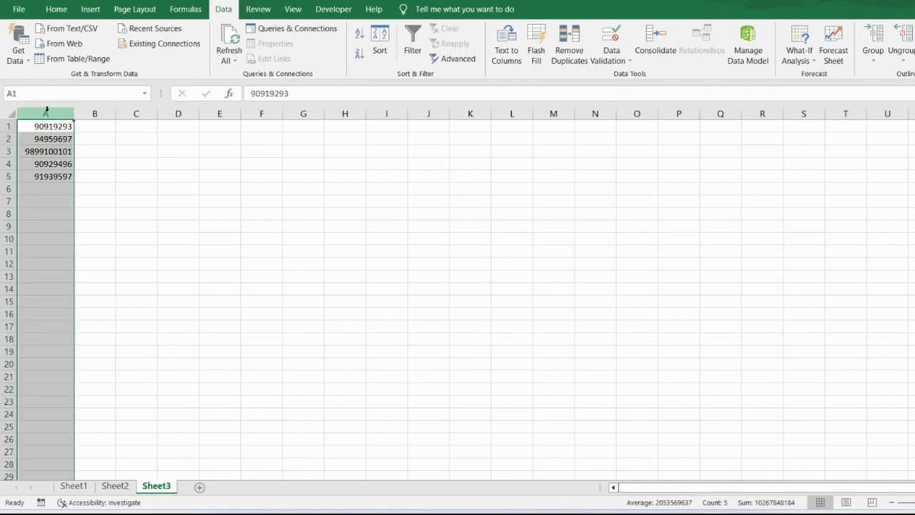
{"action": "left_click", "coordinate": [47, 151]}
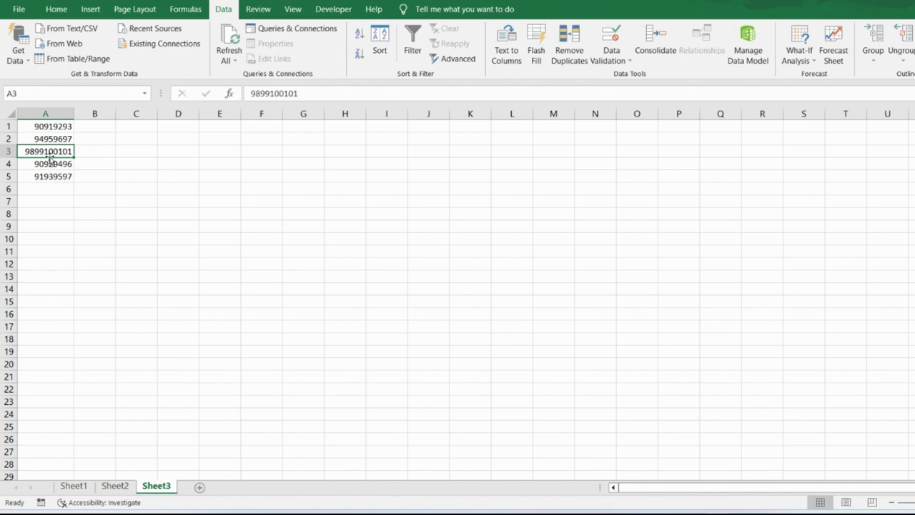
{"action": "left_click", "coordinate": [284, 93]}
{"action": "key", "text": "BackSpace"}
{"action": "key", "text": "BackSpace"}
{"action": "key", "text": "BackSpace"}
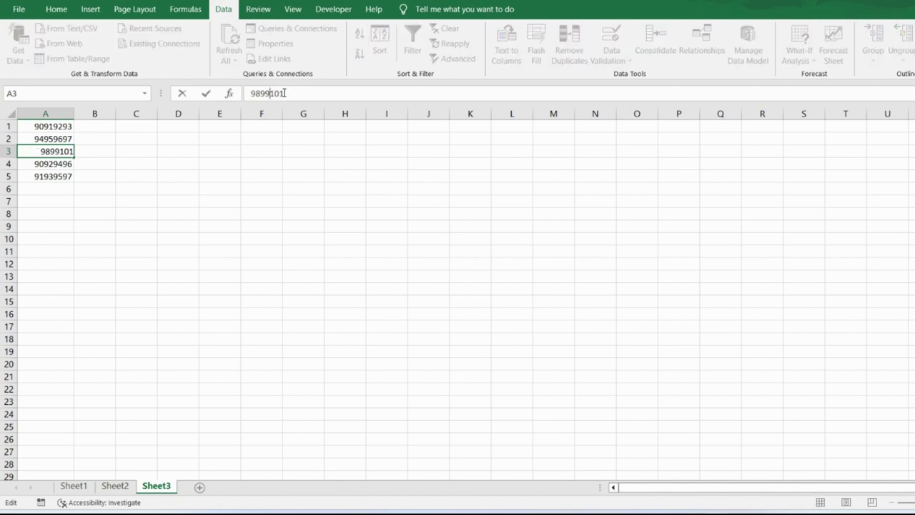
{"action": "type", "text": "91"}
{"action": "key", "text": "BackSpace"}
{"action": "key", "text": "BackSpace"}
{"action": "key", "text": "BackSpace"}
{"action": "type", "text": "92"}
{"action": "key", "text": "Return"}
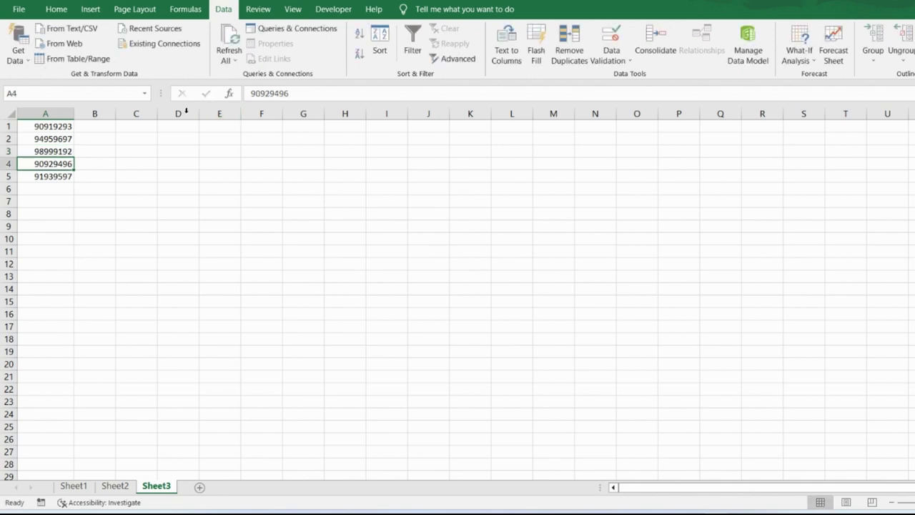
{"action": "left_click", "coordinate": [65, 126]}
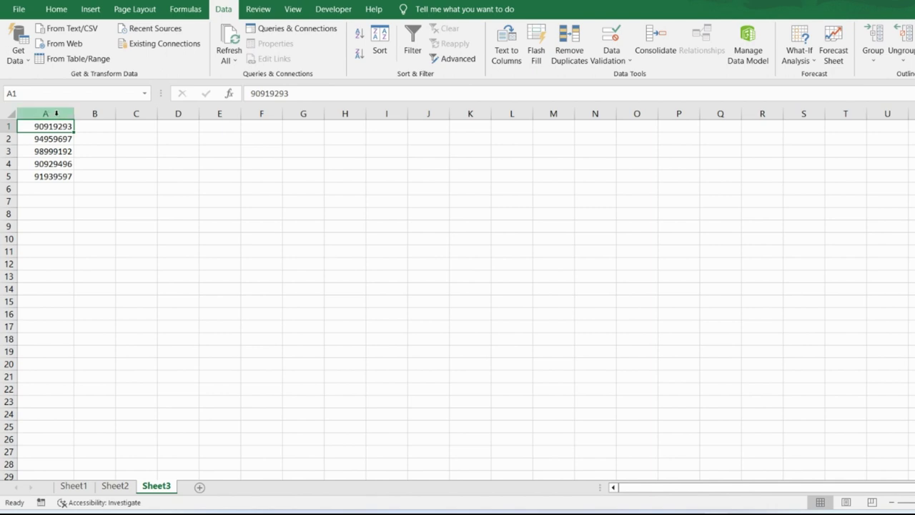
{"action": "left_click", "coordinate": [56, 113]}
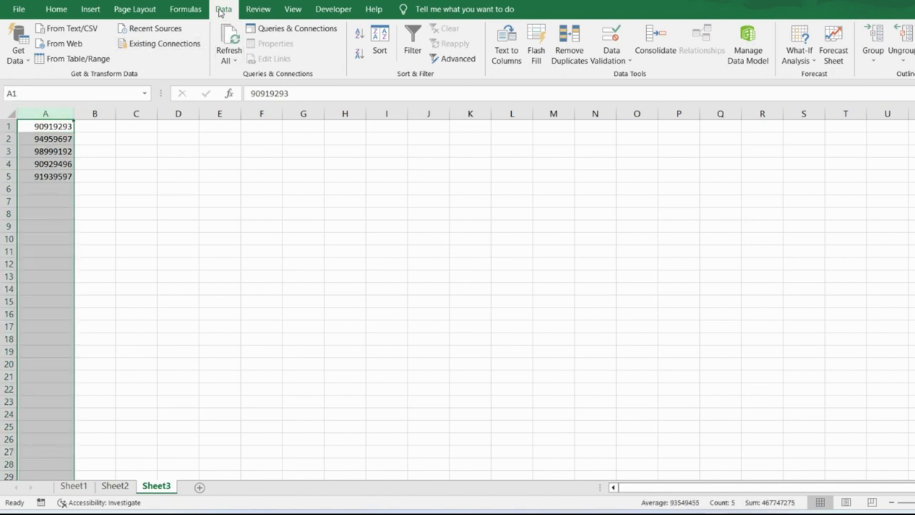
Step: Launch Text to Columns, choose Fixed width, and advance to the column-break step
{"action": "left_click", "coordinate": [505, 42]}
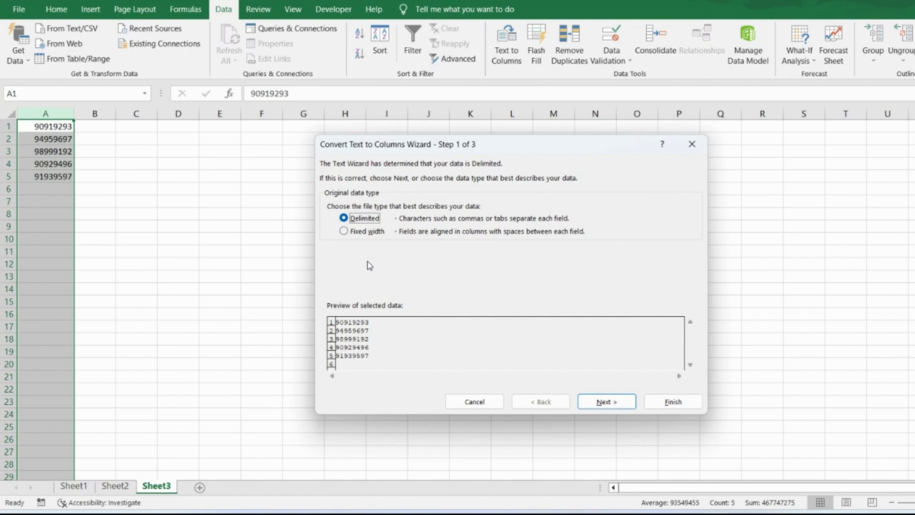
{"action": "left_click", "coordinate": [345, 233]}
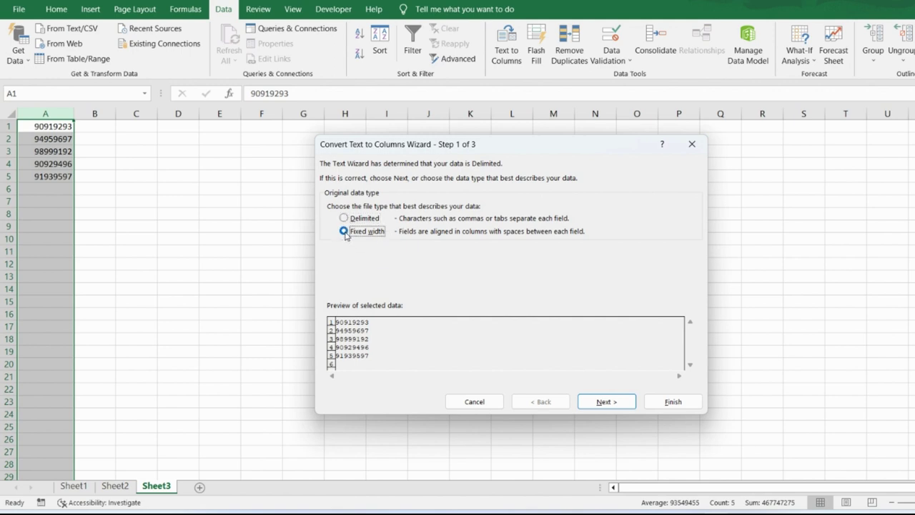
{"action": "left_click", "coordinate": [598, 402]}
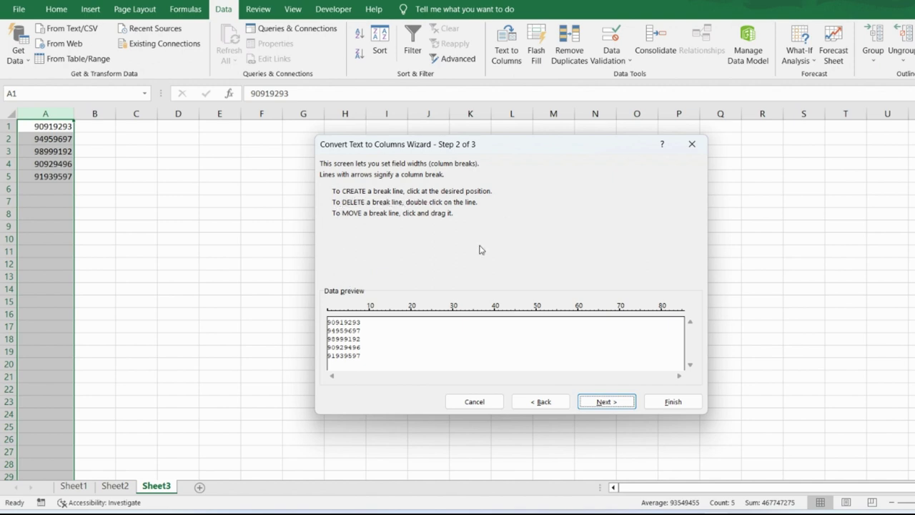
Step: Place column breaks after the 2nd, 4th and 6th digits, removing and moving misplaced breaks
{"action": "left_click", "coordinate": [335, 314]}
{"action": "left_click", "coordinate": [335, 318]}
{"action": "mouse_move", "coordinate": [336, 315]}
{"action": "left_mouse_down"}
{"action": "mouse_move", "coordinate": [344, 315]}
{"action": "mouse_move", "coordinate": [329, 315]}
{"action": "left_mouse_up"}
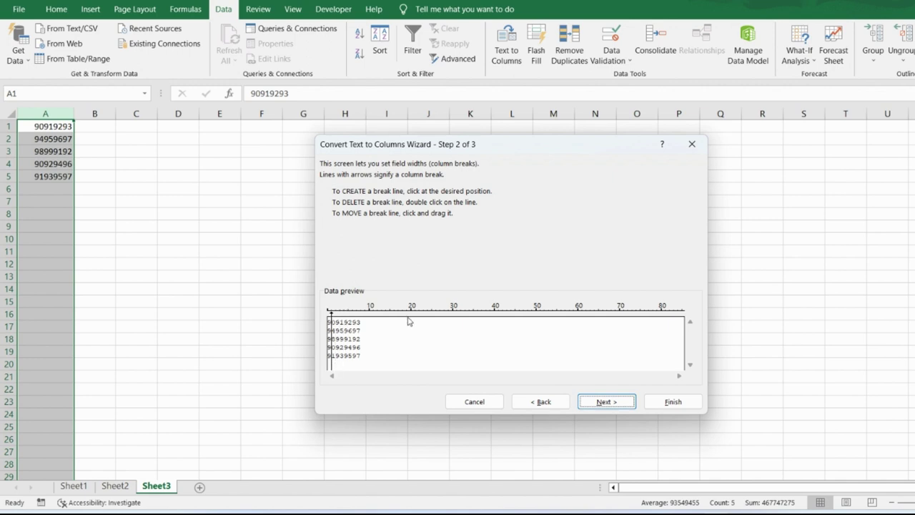
{"action": "double_click", "coordinate": [332, 315]}
{"action": "left_click", "coordinate": [331, 314]}
{"action": "left_click_drag", "start_coordinate": [333, 315], "coordinate": [337, 315]}
{"action": "left_click", "coordinate": [344, 315]}
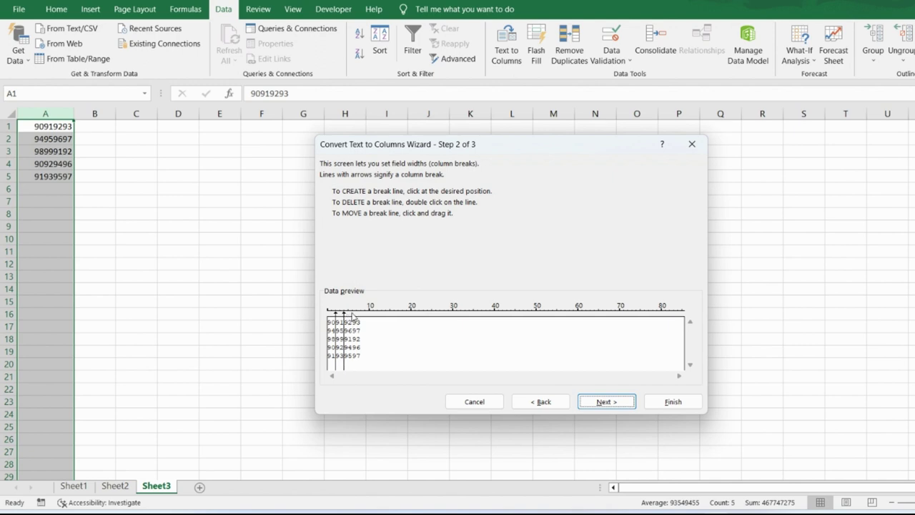
{"action": "left_click", "coordinate": [353, 314]}
Step: Fix the third break so it sits after the sixth digit, then advance to Step 3
{"action": "left_click_drag", "start_coordinate": [352, 322], "coordinate": [356, 322]}
{"action": "left_click", "coordinate": [353, 323]}
{"action": "double_click", "coordinate": [355, 323]}
{"action": "left_click", "coordinate": [595, 404]}
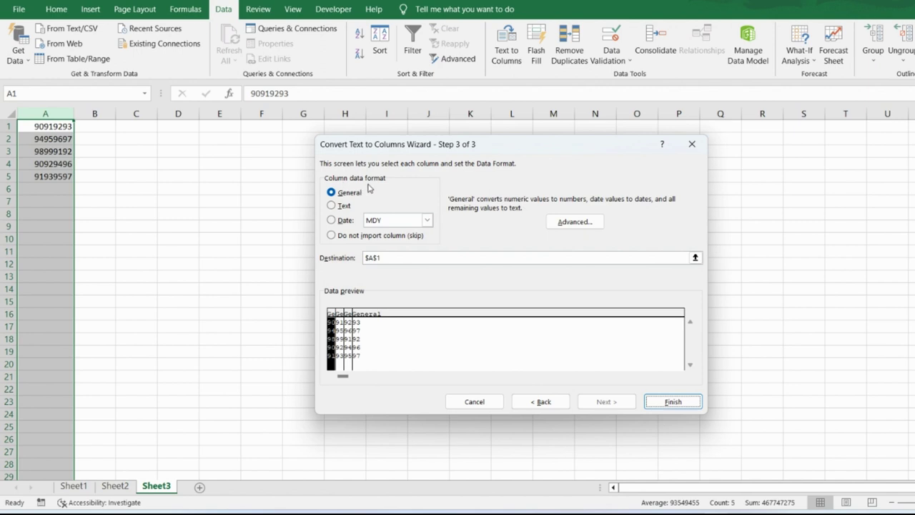
Step: Keep the columns as General and set the destination to cell $B$1
{"action": "left_click", "coordinate": [338, 319]}
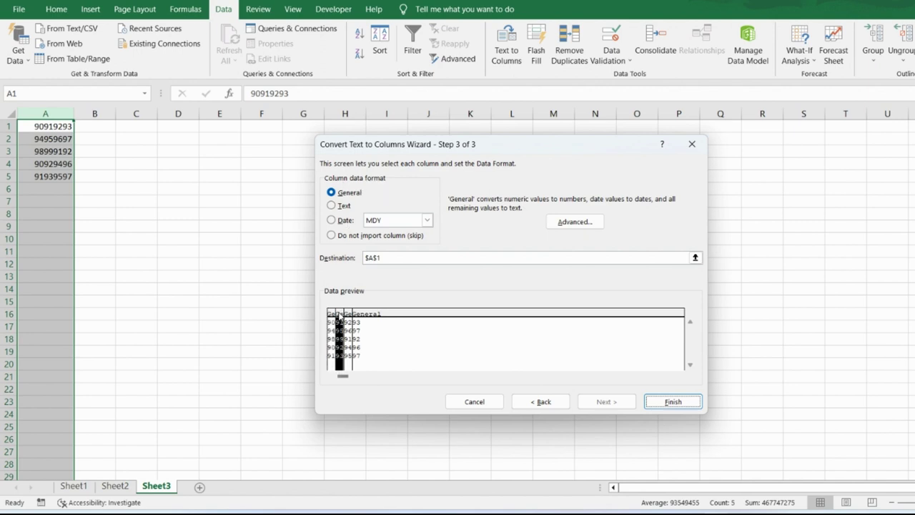
{"action": "left_click", "coordinate": [345, 205]}
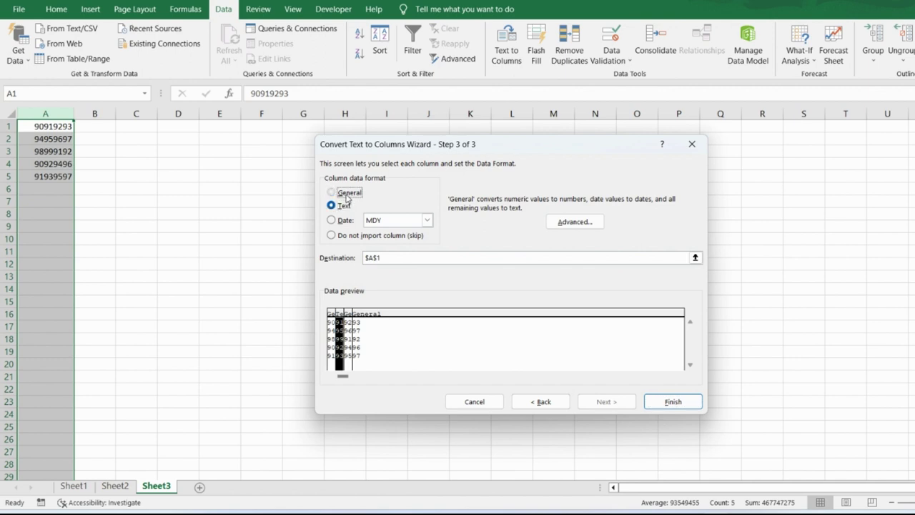
{"action": "left_click", "coordinate": [348, 193]}
{"action": "left_click", "coordinate": [331, 320]}
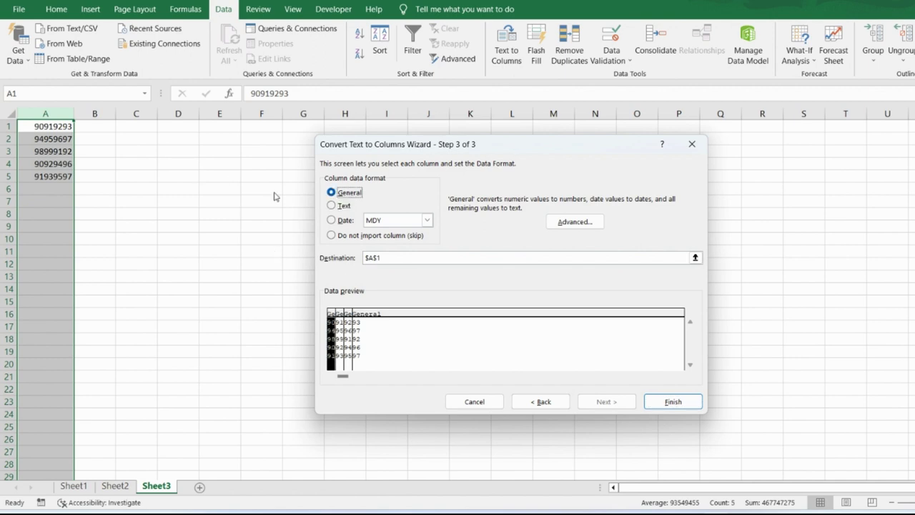
{"action": "left_click", "coordinate": [696, 258]}
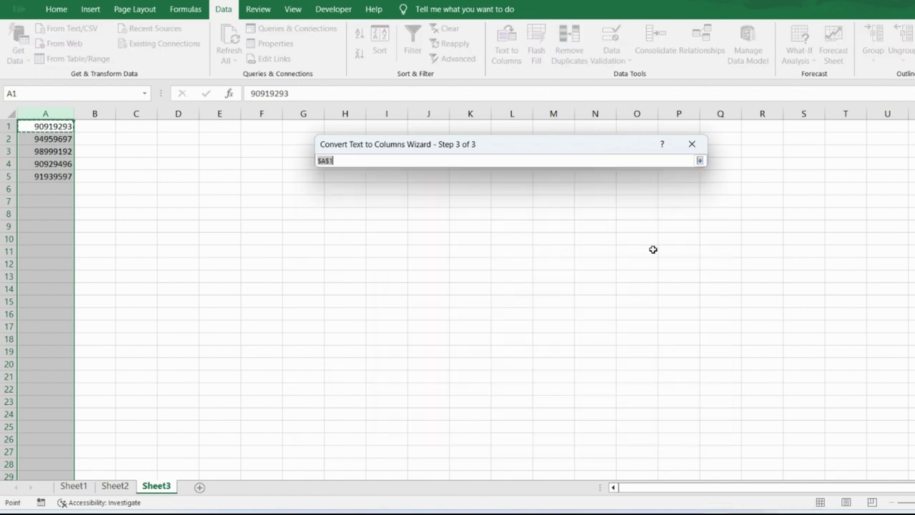
{"action": "left_click", "coordinate": [106, 126]}
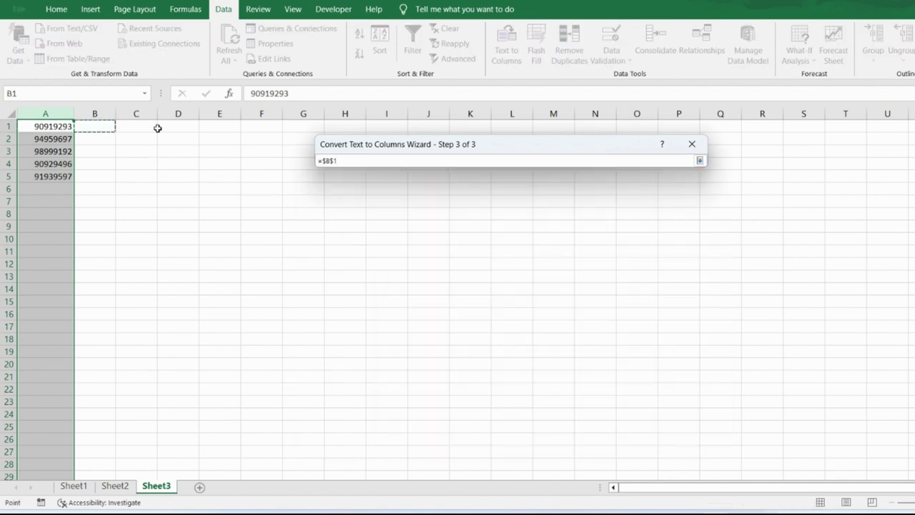
{"action": "left_click", "coordinate": [701, 161]}
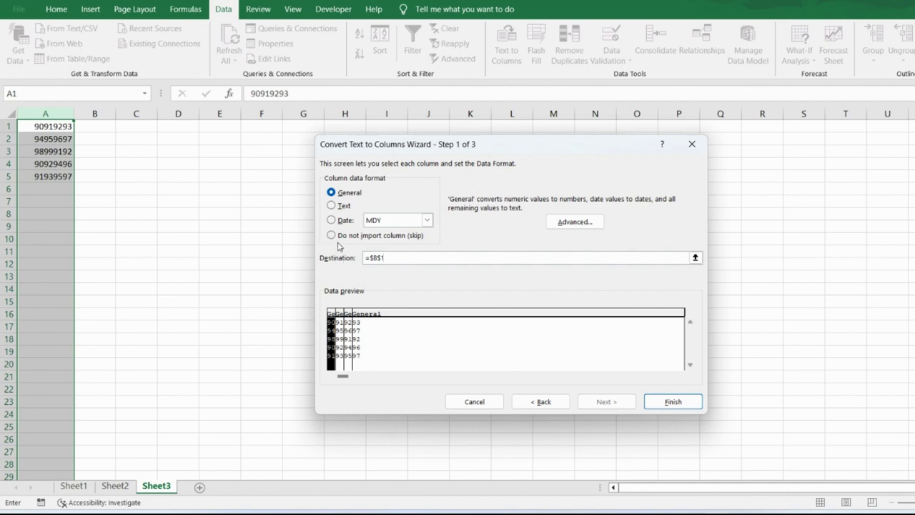
Step: Confirm General format for all four columns and finish the split into columns B–E
{"action": "left_click", "coordinate": [340, 314]}
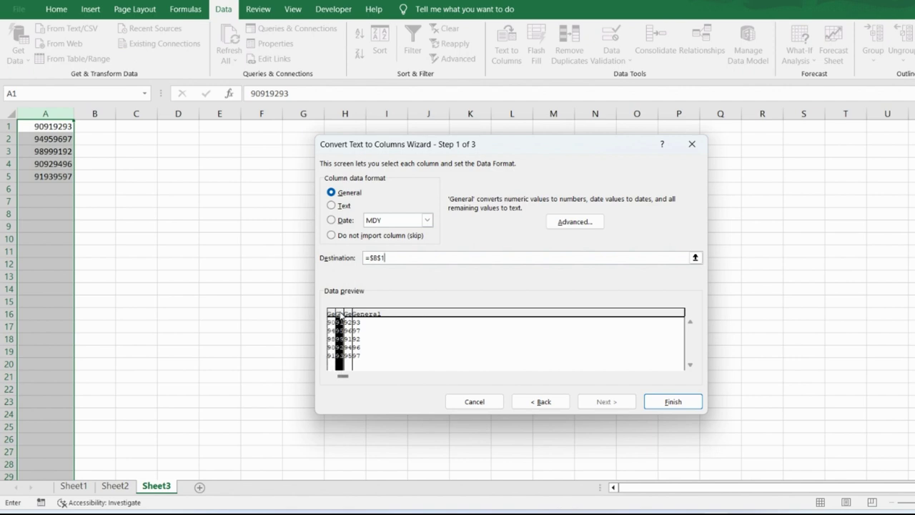
{"action": "left_click", "coordinate": [334, 237]}
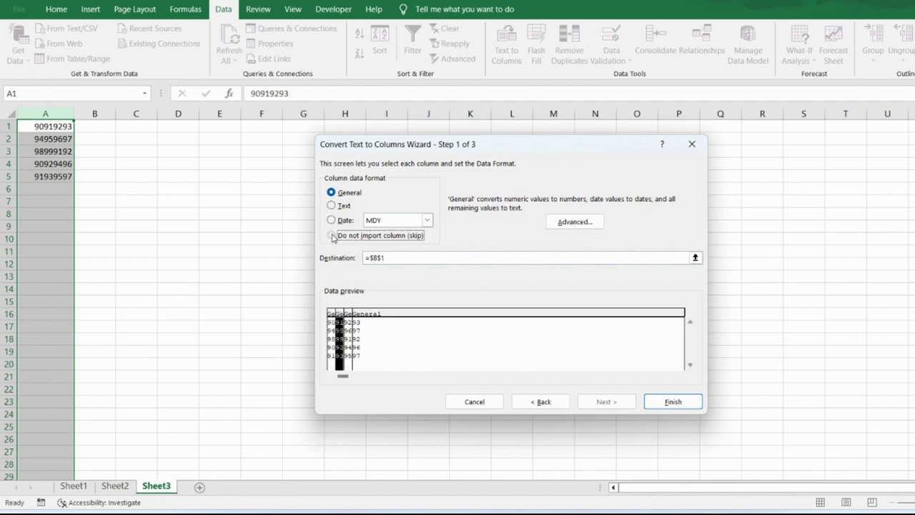
{"action": "left_click", "coordinate": [333, 194]}
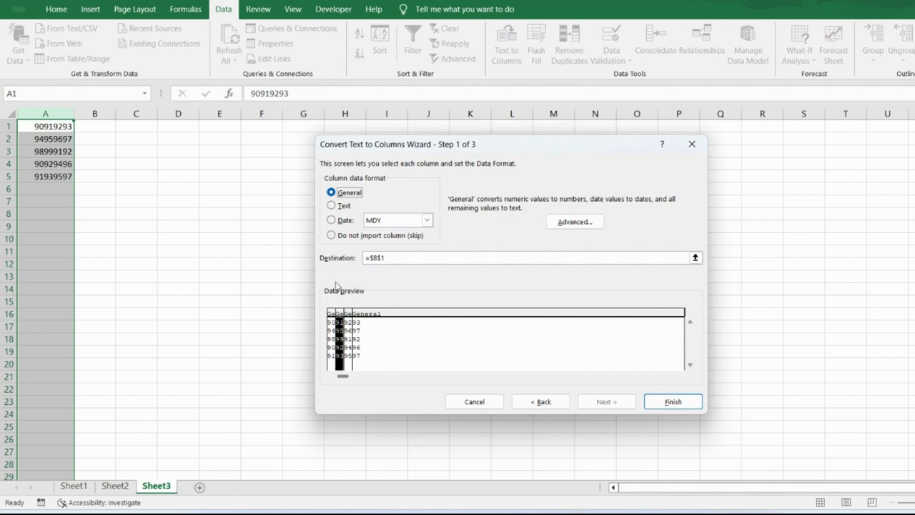
{"action": "left_click", "coordinate": [332, 320]}
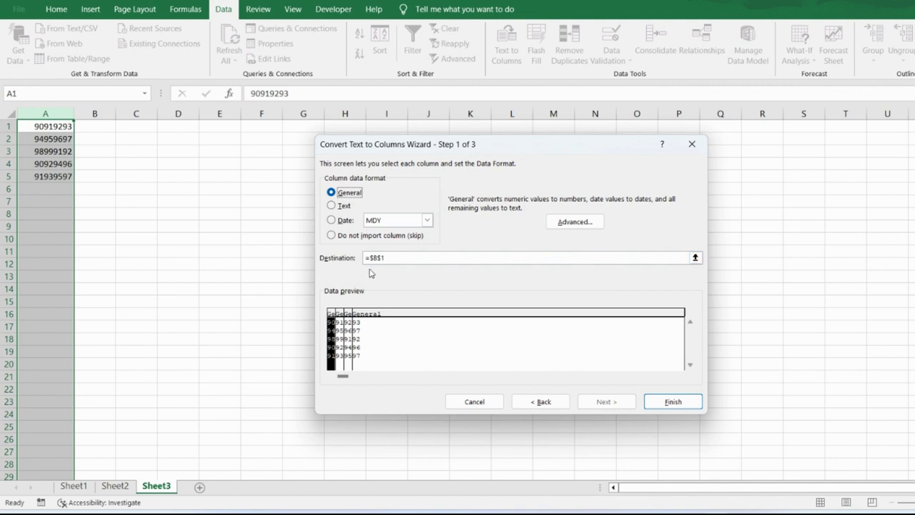
{"action": "left_click", "coordinate": [666, 403]}
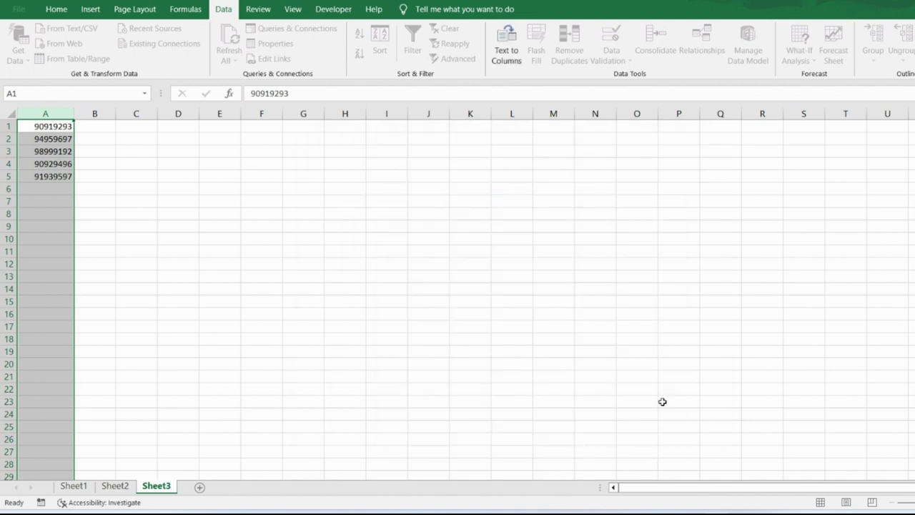
{"action": "left_click", "coordinate": [94, 127]}
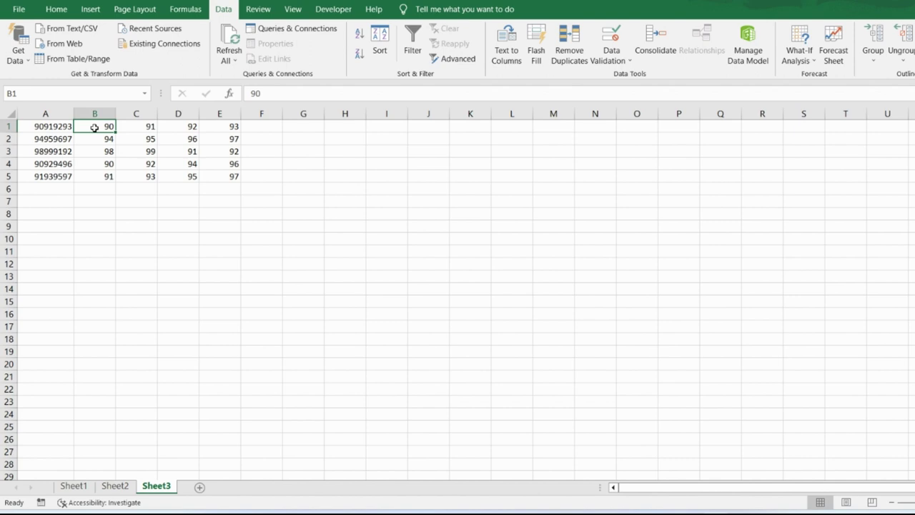
{"action": "left_click", "coordinate": [498, 39]}
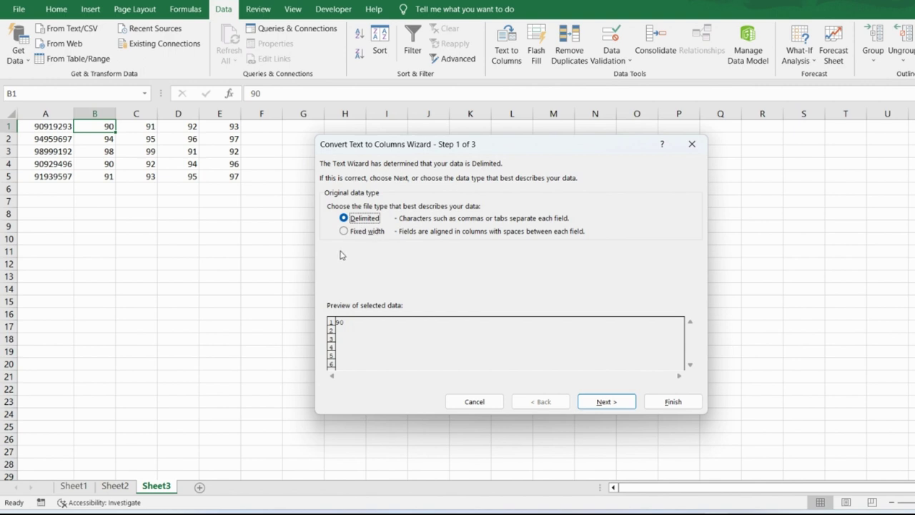
{"action": "left_click", "coordinate": [693, 145]}
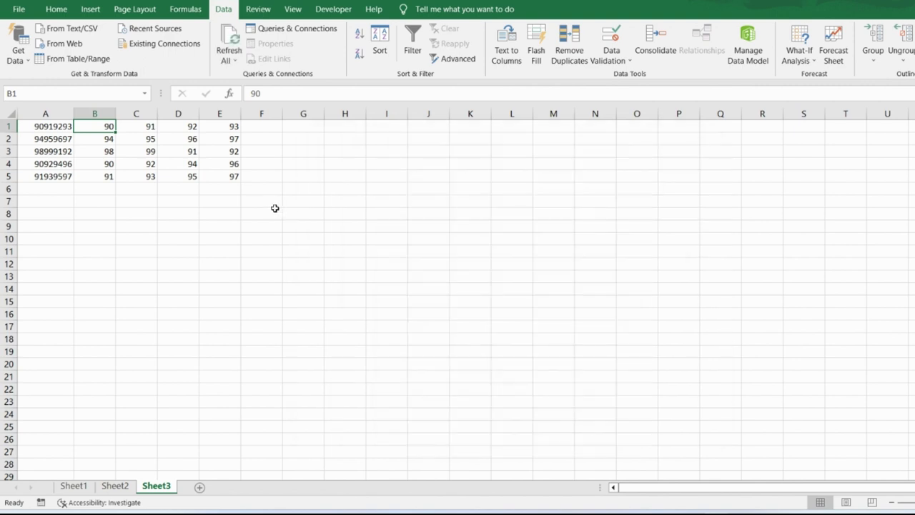